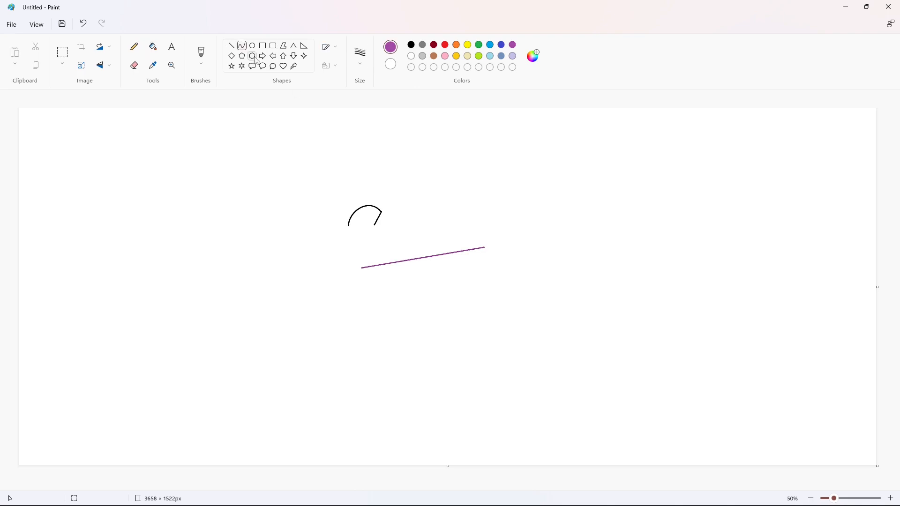
Finish the black outline of the letter S above the purple guide line using the Curve and Line tools
left_click(411, 44)
left_click_drag(348, 225, 354, 237)
left_click_drag(372, 244, 367, 253)
key("ctrl+z")
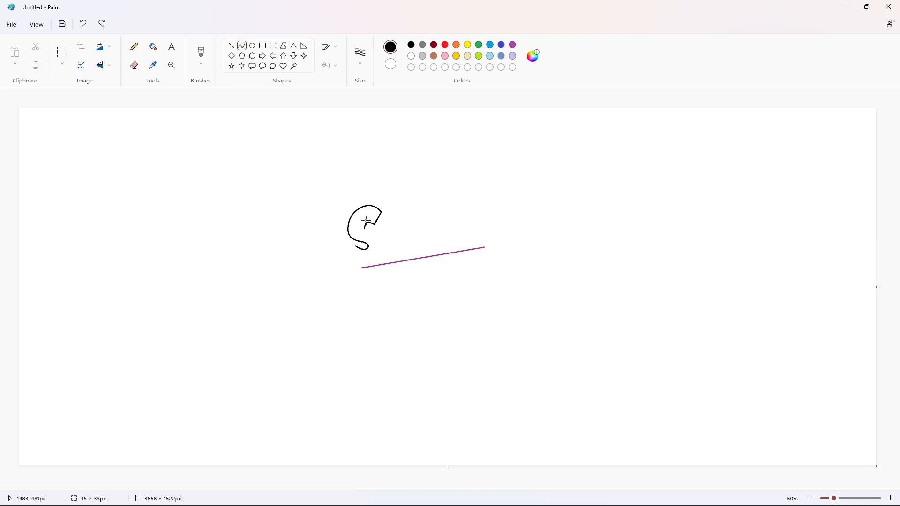
left_click(353, 224)
mouse_move(364, 228)
left_mouse_down()
mouse_move(378, 254)
mouse_move(352, 255)
left_mouse_up()
left_click(378, 232)
left_click(385, 240)
double_click(360, 266)
left_click(417, 257)
Draw the curved outer edge of a lowercase u beside the S in black
left_click(231, 46)
left_click(242, 46)
left_click_drag(385, 224, 401, 253)
left_click(380, 261)
left_click(391, 265)
left_click(436, 255)
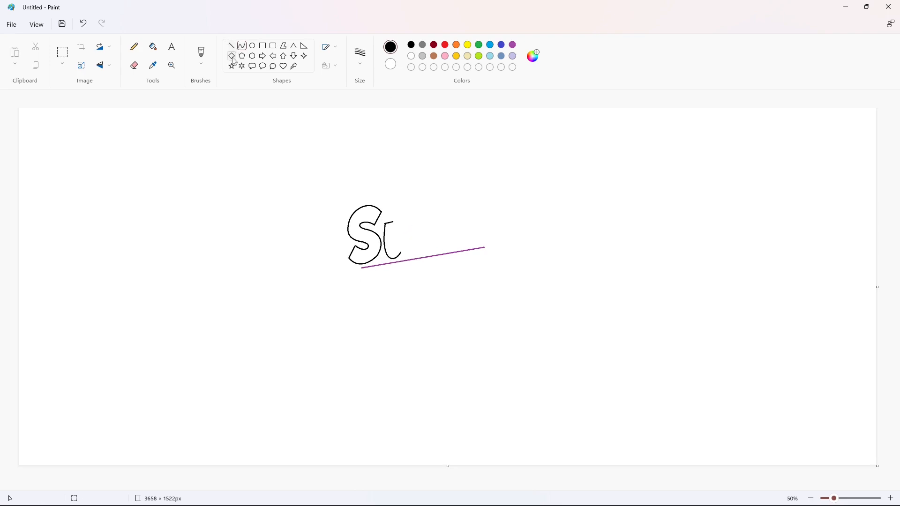
Complete the u outline with its inner curve, right stem and closed base
left_click(231, 45)
left_click(242, 46)
left_click(392, 256)
left_click(403, 251)
left_click_drag(394, 222, 410, 253)
left_click(424, 246)
left_click(231, 45)
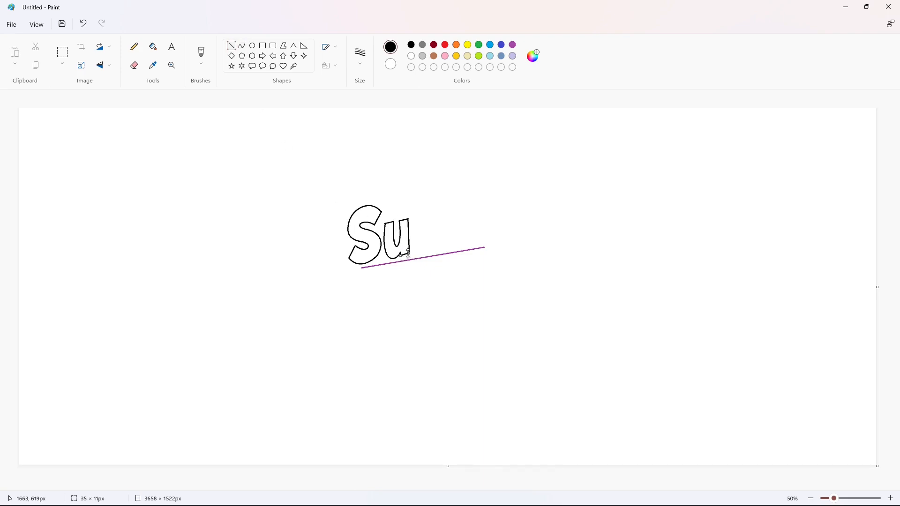
left_click(890, 498)
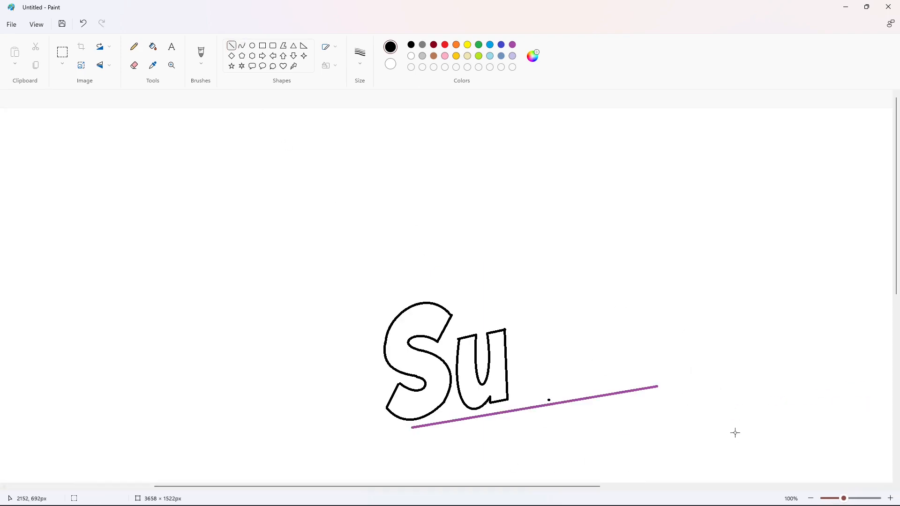
key("ctrl+minus")
Draw the outline of a lowercase p after the u, with a straight stem, round bowl and inner counter
left_click_drag(416, 248, 412, 264)
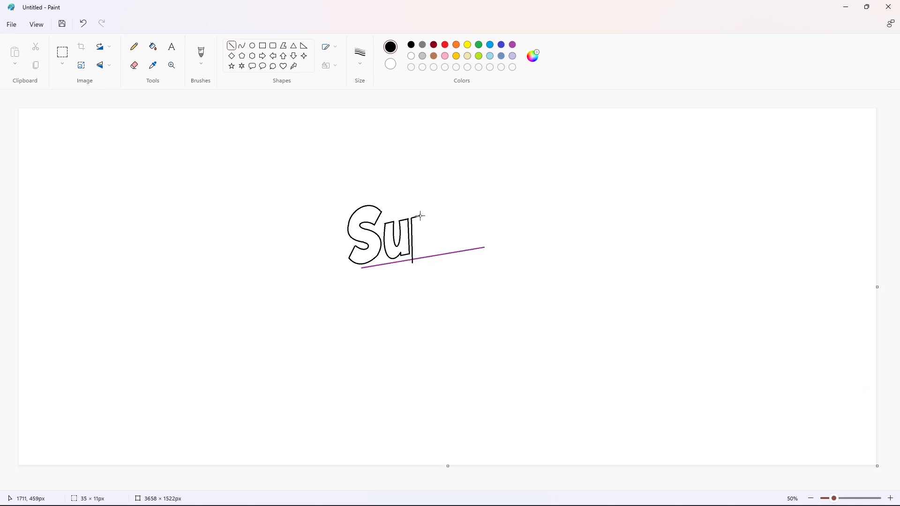
left_click_drag(422, 216, 421, 263)
left_click(242, 45)
mouse_move(421, 217)
left_mouse_down()
mouse_move(420, 249)
mouse_move(422, 232)
mouse_move(421, 242)
mouse_move(430, 236)
left_mouse_up()
left_click(442, 212)
left_click(440, 256)
left_click(431, 237)
left_click(480, 240)
Erase the stem segments crossing the p's bowl using white lines and white fill
left_click(889, 498)
left_click(411, 56)
left_click(232, 45)
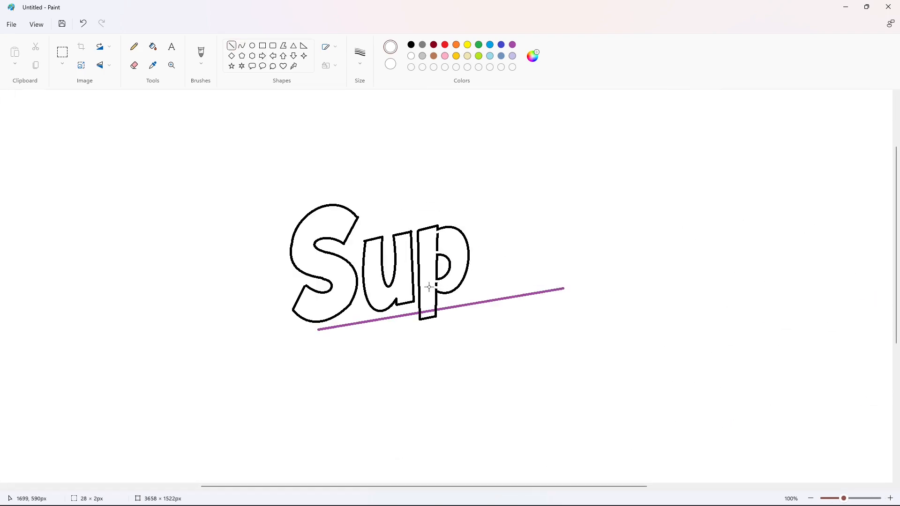
left_click_drag(429, 287, 429, 285)
left_click(153, 47)
left_click(437, 238)
Draw the curved outer outline of a lowercase e after the p in black
left_click(811, 498)
left_click(241, 46)
left_click(411, 44)
mouse_move(458, 233)
left_mouse_down()
mouse_move(441, 224)
mouse_move(459, 246)
mouse_move(446, 236)
mouse_move(458, 238)
left_mouse_up()
left_click(460, 205)
left_click(445, 208)
left_click(437, 237)
left_click(437, 252)
Add the e's lower inner opening and enclosed counter to complete the letter
left_click(231, 45)
left_click(241, 45)
left_click(447, 243)
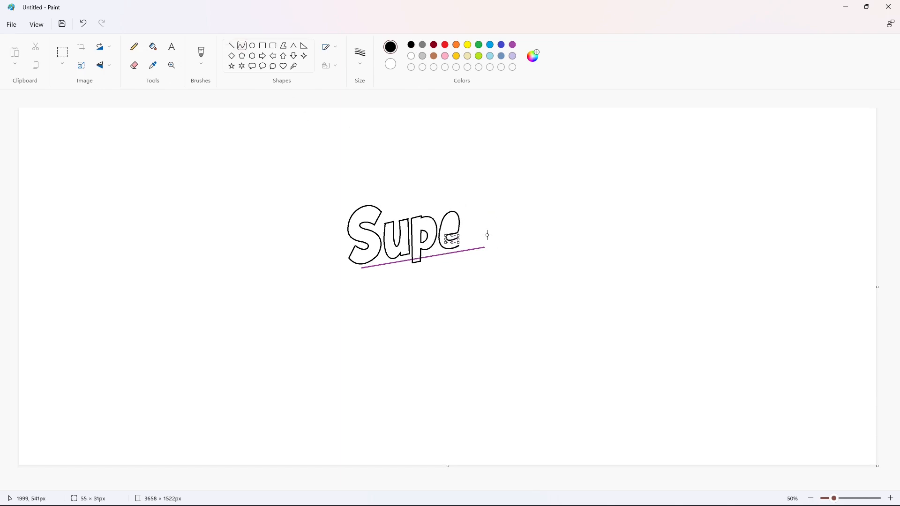
left_click(232, 46)
left_click(241, 45)
left_click(447, 219)
Draw the outline of a lowercase r after the e, redrawing its inner curve to complete the word Super
left_click_drag(452, 221, 463, 249)
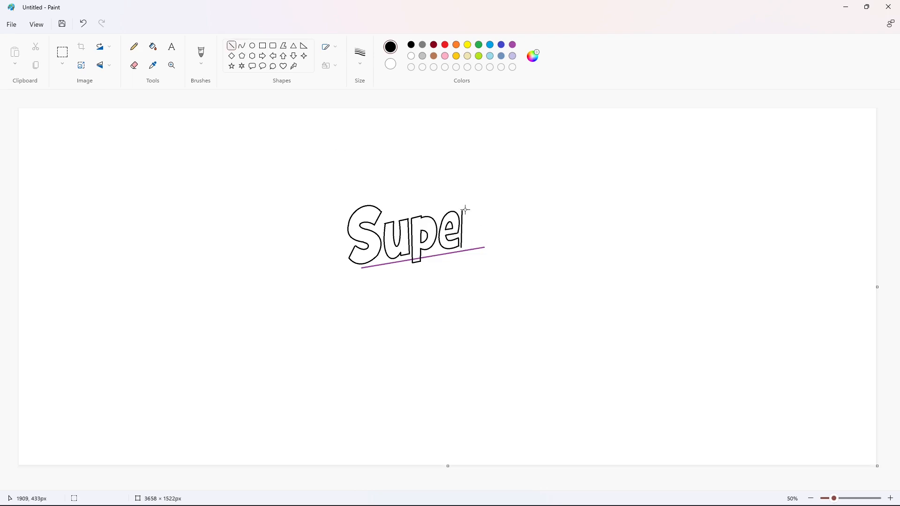
left_click(241, 46)
mouse_move(472, 214)
left_mouse_down()
mouse_move(480, 218)
mouse_move(472, 244)
left_mouse_up()
left_click(231, 46)
left_click(532, 208)
left_click(241, 46)
left_click(469, 218)
left_click(231, 46)
key("ctrl+z")
key("ctrl+z")
left_click(242, 46)
left_click(471, 220)
left_click(234, 49)
Remove the purple guide line beneath Super by filling its pieces with white
left_click(153, 47)
left_click(410, 56)
left_click(481, 247)
left_click(417, 259)
left_click(387, 263)
Draw two parallel slanted purple guide lines below the word Super
left_click(232, 45)
left_click(511, 45)
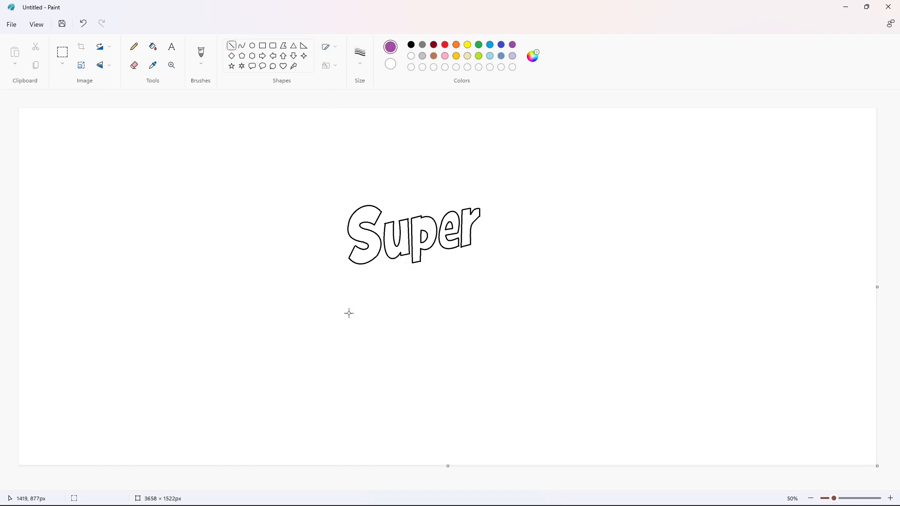
left_click_drag(343, 283, 502, 259)
left_click_drag(347, 355, 498, 331)
Draw the left stroke of a black outlined W between the purple guide lines, retrying one misplaced line
left_click(242, 45)
left_click(412, 44)
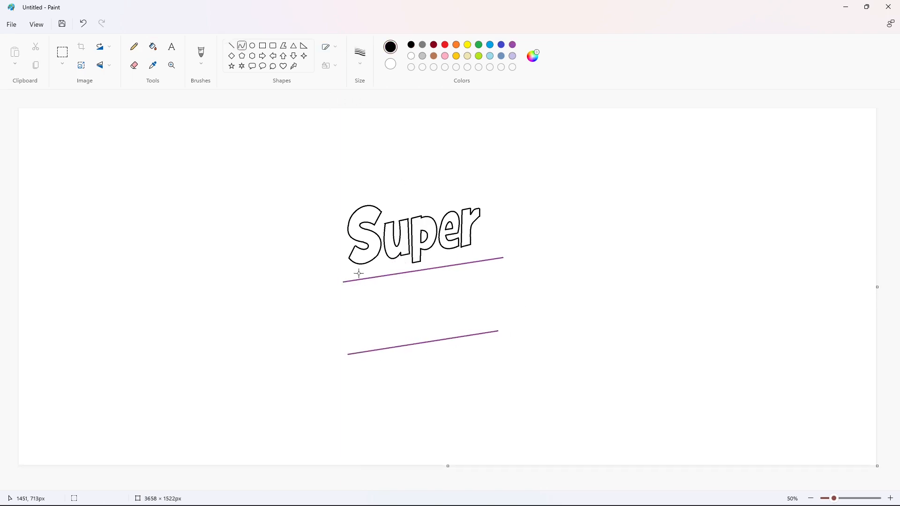
left_click_drag(354, 283, 360, 349)
left_click(232, 46)
key("ctrl+z")
mouse_move(365, 283)
left_mouse_down()
mouse_move(368, 325)
mouse_move(376, 286)
mouse_move(387, 319)
mouse_move(376, 320)
mouse_move(410, 324)
left_mouse_up()
left_click(242, 45)
left_click(367, 308)
left_click(373, 332)
Draw the W's middle peak and its lower inner edge with curved black lines
left_click(231, 45)
left_click(241, 47)
left_click(382, 303)
key("ctrl+z")
left_click(382, 336)
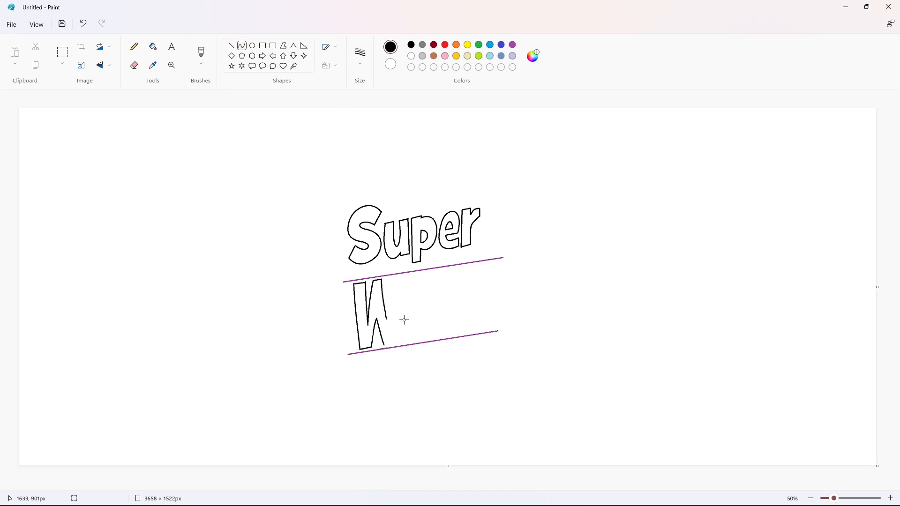
Complete the W with its right inner edge, closed base and curved right outer edge
key("ctrl+z")
mouse_move(387, 319)
left_mouse_down()
mouse_move(389, 277)
mouse_move(399, 275)
left_mouse_up()
left_click(388, 301)
left_click(232, 46)
left_click_drag(385, 346, 396, 344)
left_click(242, 45)
left_click_drag(400, 275, 395, 343)
left_click(397, 304)
left_click(397, 328)
Draw a tall, narrow outlined stem right after the W as the left side of an H
left_click_drag(404, 275, 402, 342)
left_click(403, 312)
left_click(231, 45)
mouse_move(404, 275)
left_mouse_down()
mouse_move(416, 273)
mouse_move(414, 341)
left_mouse_up()
left_click(242, 45)
left_click(415, 305)
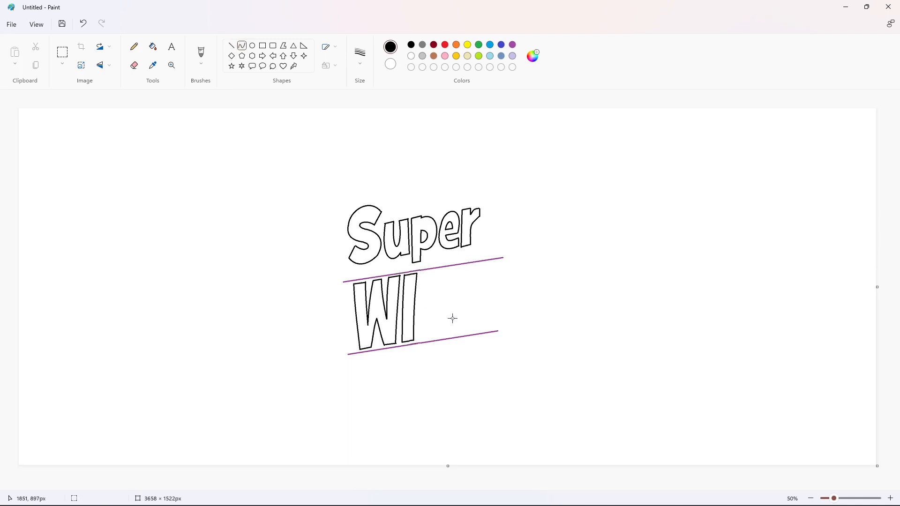
Paste a copy of the H's stem in the canvas corner and clear the stray lines around it with white fill
left_click(62, 52)
left_click_drag(393, 269, 430, 367)
key("ctrl+c")
key("ctrl+v")
left_click(153, 46)
left_click(411, 56)
left_click(38, 183)
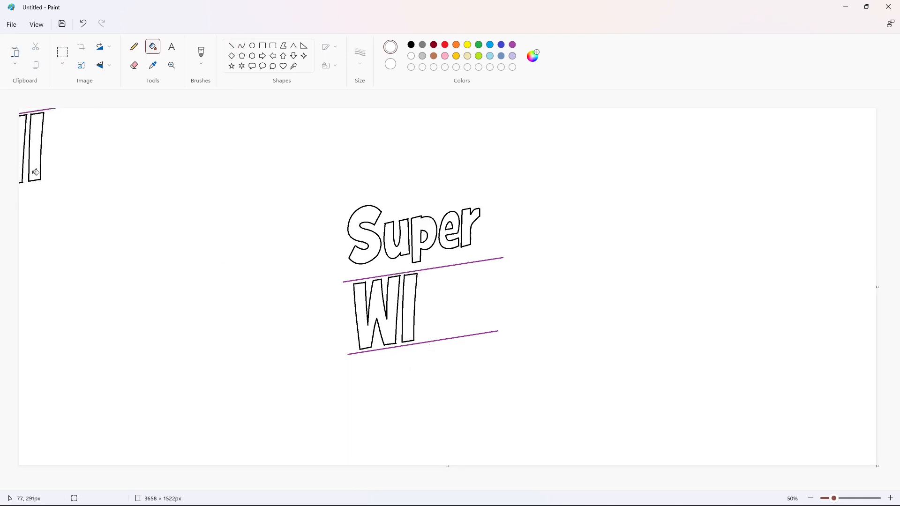
left_click(34, 111)
left_click(26, 118)
Copy the cleaned stem and place the duplicate beside the first one as the H's right side
left_click(63, 52)
left_click_drag(20, 109, 72, 205)
key("ctrl+c")
key("ctrl+v")
left_click_drag(46, 148, 441, 307)
Join the two stems with a black crossbar and erase the stem segments inside it to complete the H
left_click(231, 46)
left_click(411, 45)
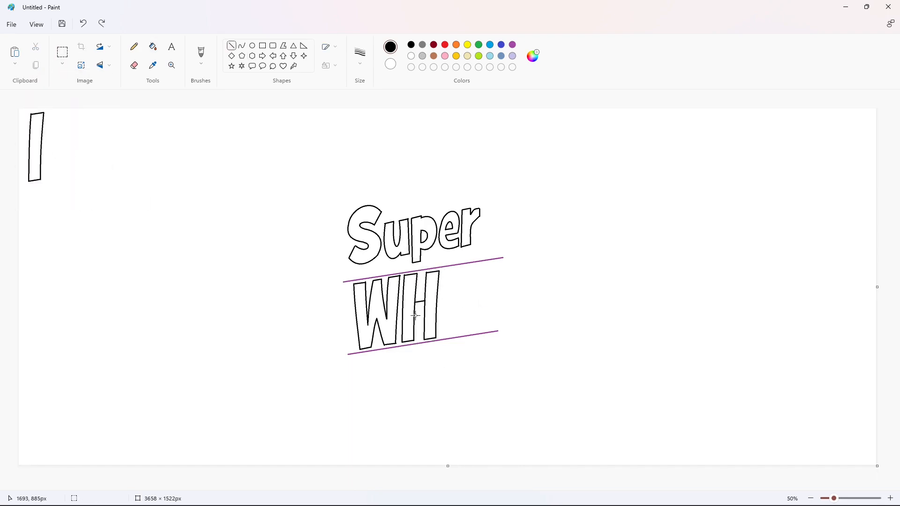
left_click(890, 498)
left_click(411, 55)
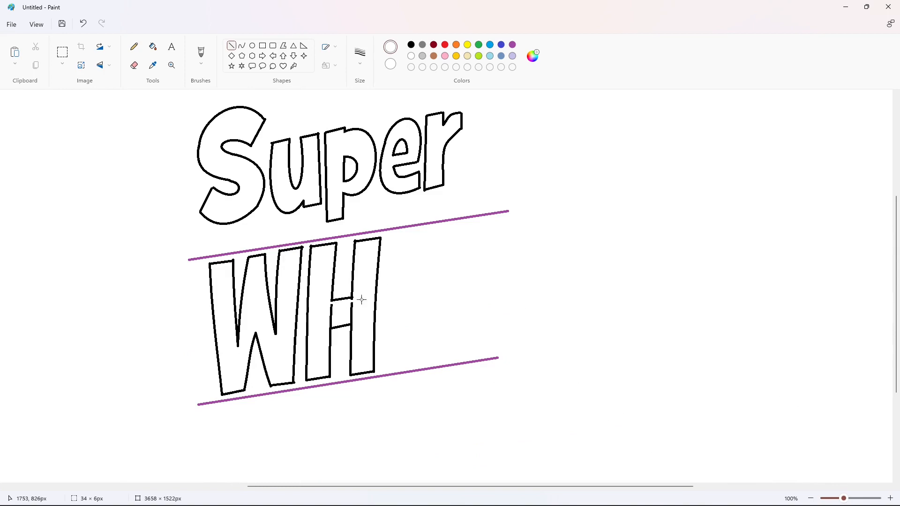
left_click(153, 46)
left_click(331, 315)
left_click(352, 313)
left_click(810, 498)
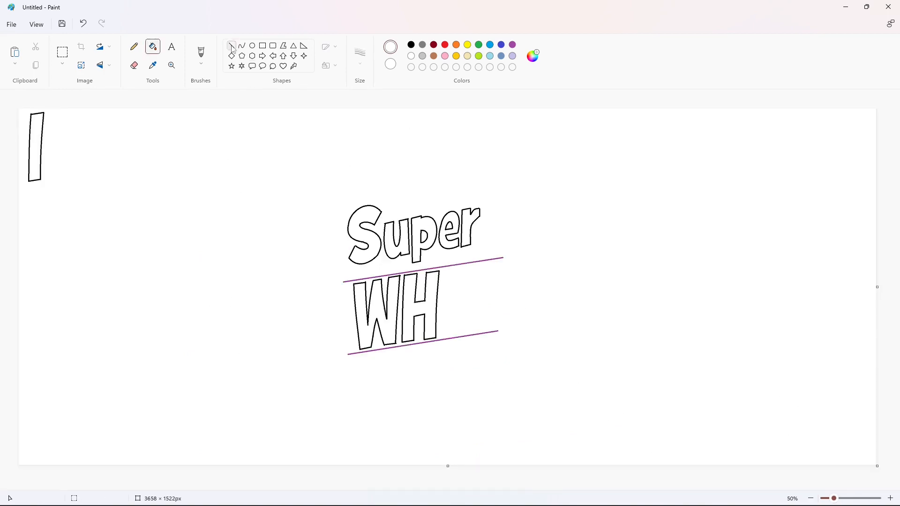
Draw the black straight-line outline of a Y after the H, completing the word WHY
left_click(231, 46)
left_click(411, 45)
left_click_drag(441, 272, 450, 309)
mouse_move(452, 269)
left_mouse_down()
mouse_move(456, 294)
mouse_move(464, 267)
mouse_move(476, 264)
mouse_move(463, 337)
mouse_move(450, 336)
left_mouse_up()
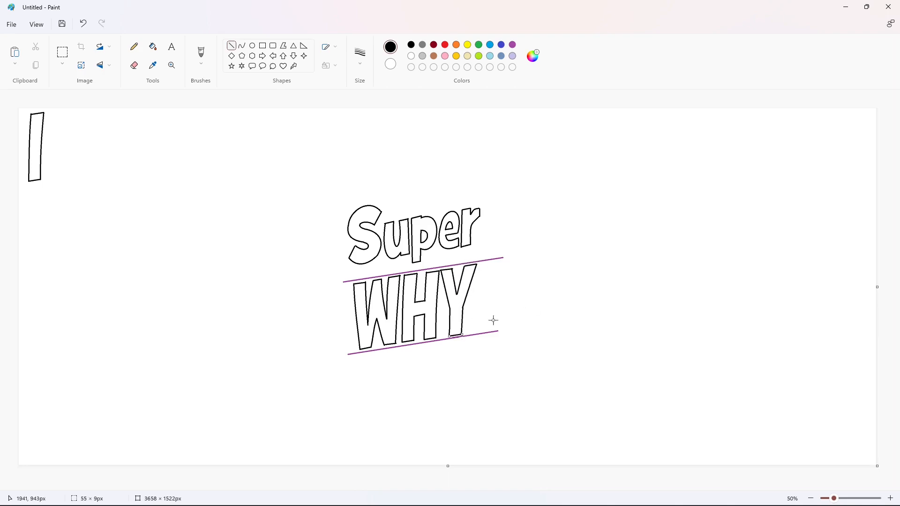
Draw a large outlined exclamation mark beside both words, with a tapered bar above an oval dot
mouse_move(494, 183)
left_mouse_down()
mouse_move(525, 177)
mouse_move(494, 203)
mouse_move(498, 294)
left_mouse_up()
left_click_drag(525, 177, 507, 296)
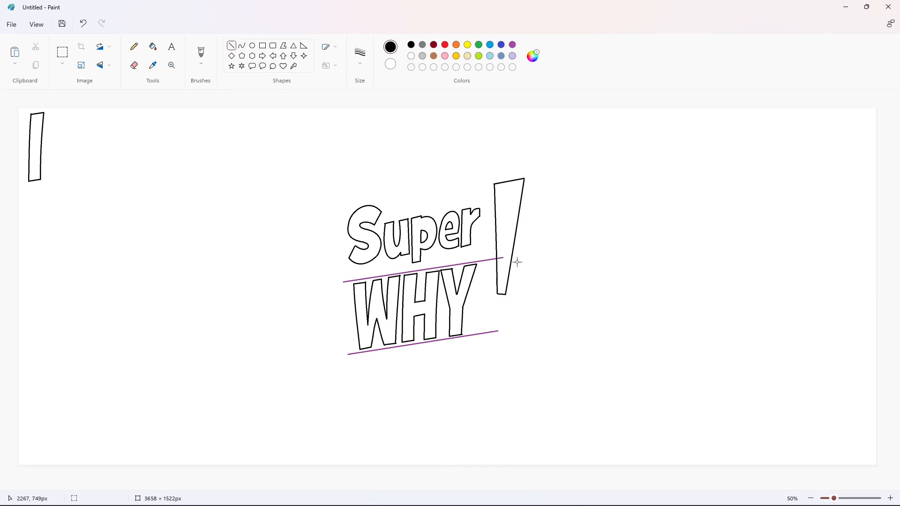
left_click(253, 46)
left_click_drag(485, 303, 514, 336)
left_click(563, 332)
Remove the remaining guide lines by filling the background and exclamation mark purple and refilling them white
left_click(153, 46)
left_click(512, 44)
left_click(539, 282)
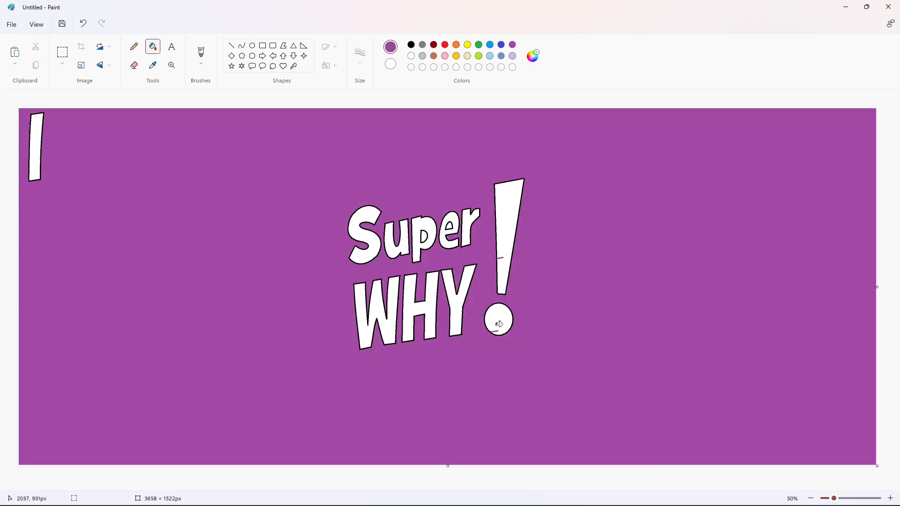
left_click(498, 322)
left_click(505, 244)
left_click(410, 56)
left_click(504, 243)
left_click(604, 287)
Duplicate the whole Super WHY! lettering into the empty area at the canvas's right side
left_click(63, 52)
left_click_drag(306, 156, 611, 414)
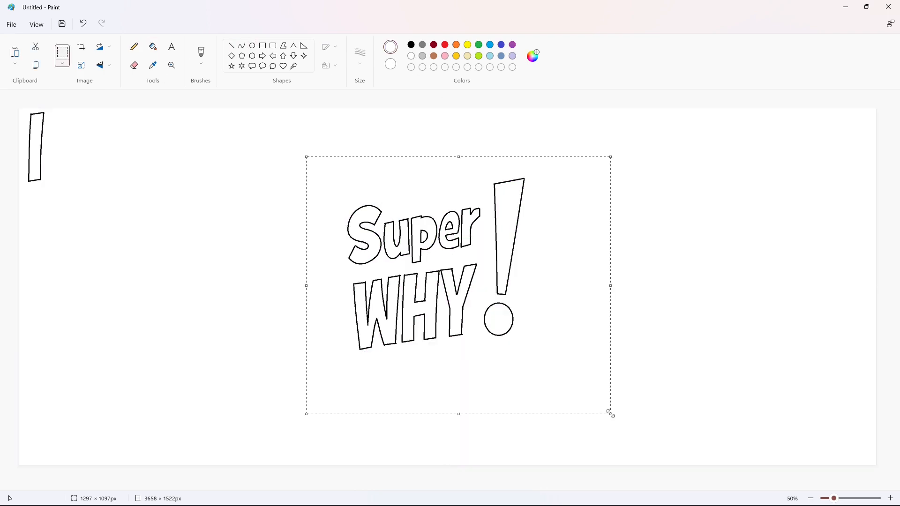
mouse_move(440, 270)
left_mouse_down("ctrl")
mouse_move(744, 259)
mouse_move(780, 226)
left_mouse_up("ctrl")
left_click(749, 403)
Draw in black the slanted top edge, clipped upper-right corner and curved left side of a book cover around the original lettering
left_click(411, 44)
left_click(242, 47)
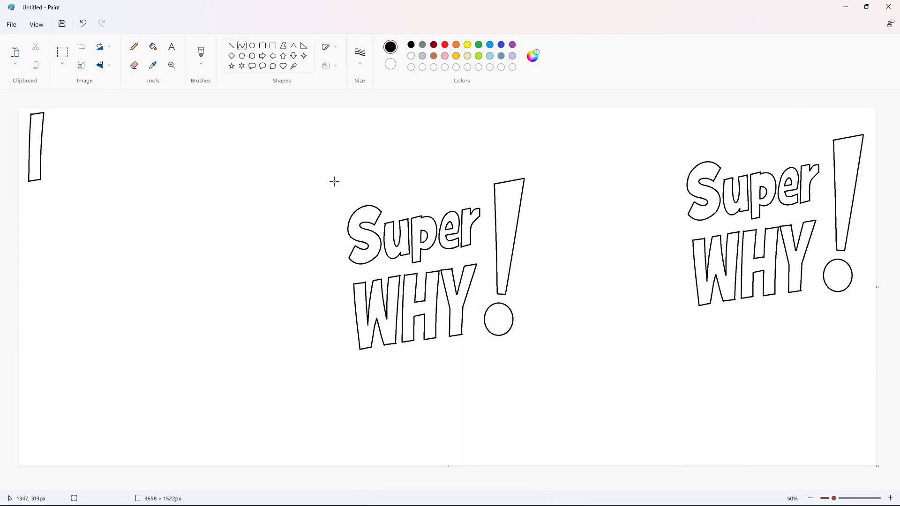
left_click_drag(337, 181, 548, 144)
left_click(552, 153)
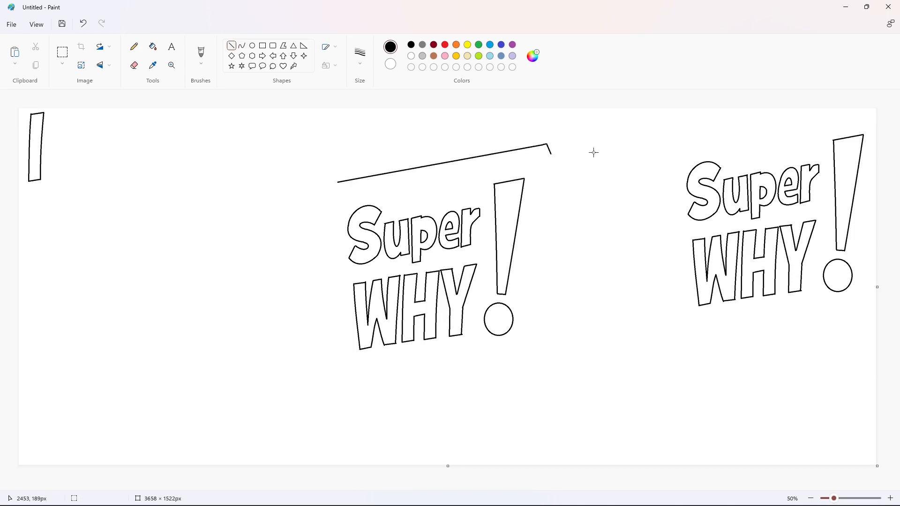
left_click_drag(338, 182, 352, 384)
left_click(342, 302)
left_click(343, 301)
mouse_move(446, 327)
left_mouse_down()
mouse_move(351, 395)
mouse_move(375, 411)
left_mouse_up()
key("ctrl+z")
left_click(357, 404)
left_click(363, 412)
Draw the cover's curved right and bottom edges in black, adding the rounded inner spine line at the lower-left corner
mouse_move(551, 153)
left_mouse_down()
mouse_move(522, 376)
mouse_move(358, 393)
mouse_move(377, 407)
left_mouse_up()
left_click(529, 271)
left_click(530, 271)
left_click(439, 386)
left_click(440, 385)
left_click(613, 386)
left_click(363, 406)
left_click(364, 410)
left_click(413, 402)
key("ctrl+z")
left_click(366, 409)
Outline the page block in dark red beside and below the cover, joining their lower-right corners with an indigo diagonal
left_click(434, 44)
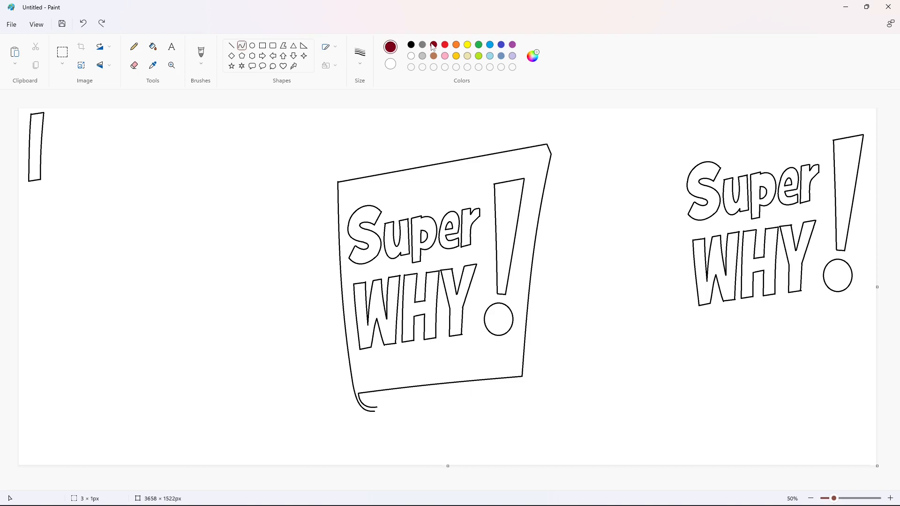
left_click(232, 46)
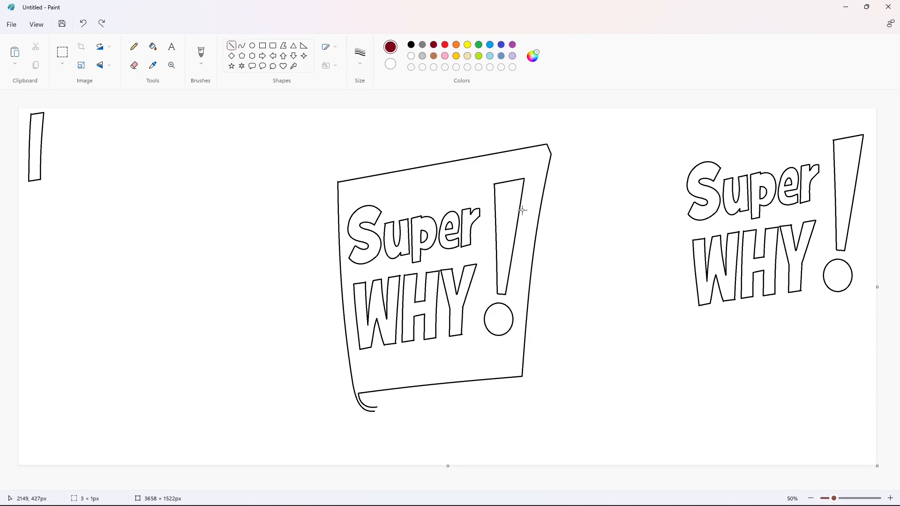
left_click(242, 45)
mouse_move(558, 179)
left_mouse_down()
mouse_move(564, 235)
mouse_move(539, 399)
mouse_move(375, 407)
left_mouse_up()
left_click(549, 315)
left_click(617, 343)
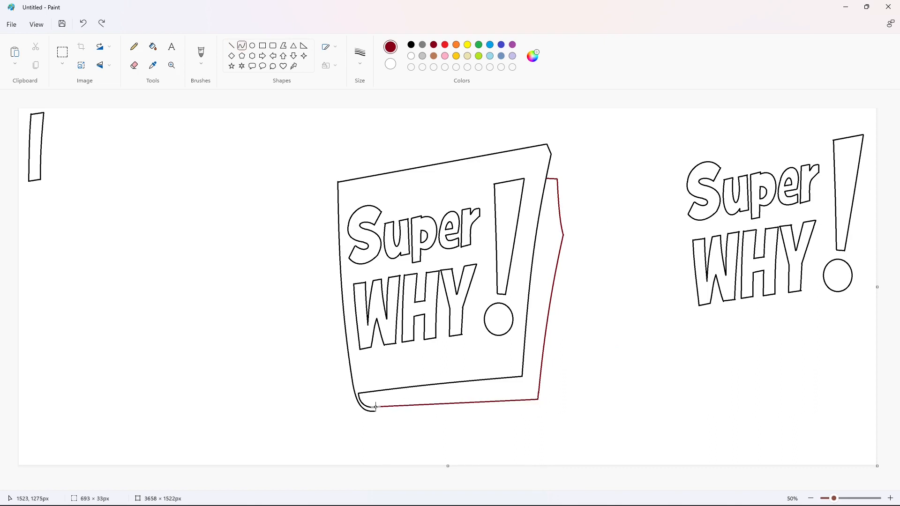
left_click(472, 401)
left_click(581, 407)
left_click(500, 45)
left_click_drag(522, 377, 538, 400)
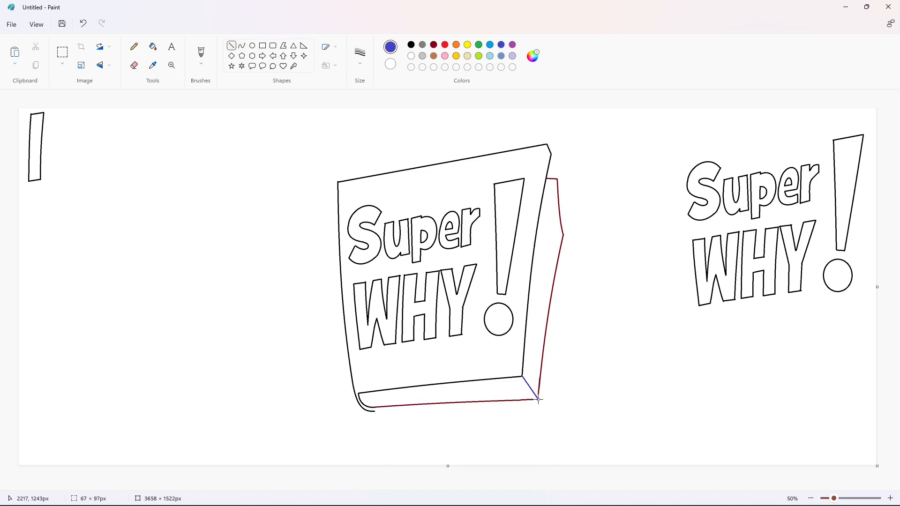
Draw several dark red curved page lines along the right side of the page block
left_click(242, 45)
left_click_drag(557, 179, 535, 284)
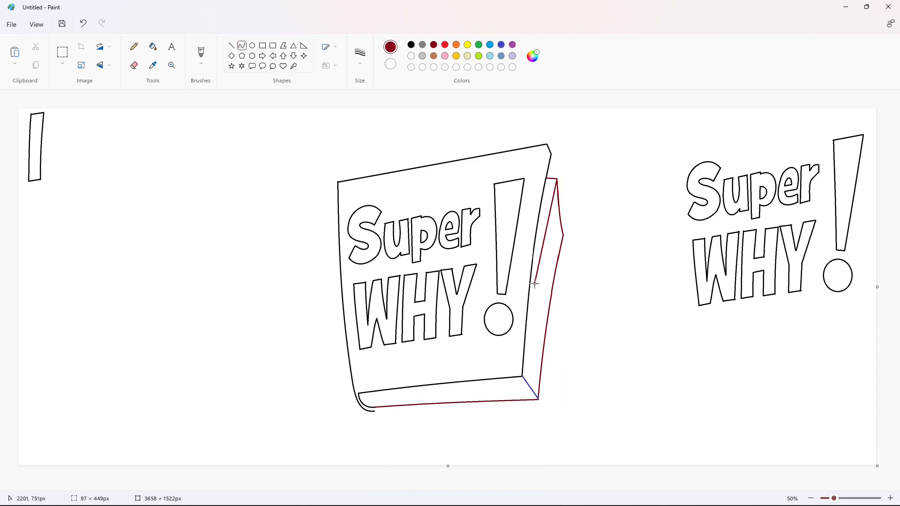
left_click(542, 231)
left_click(586, 237)
key("ctrl+z")
left_click_drag(556, 179, 535, 282)
left_click(542, 231)
left_click(596, 244)
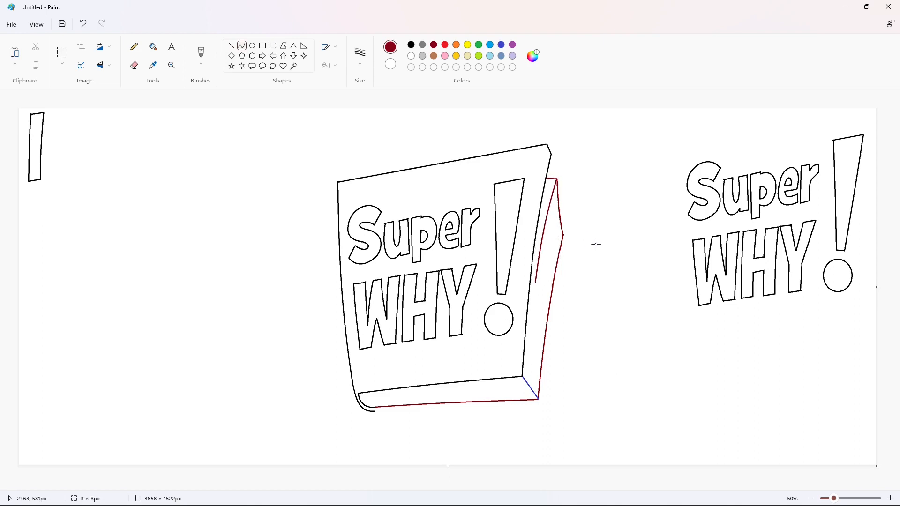
left_click_drag(552, 215, 527, 381)
left_click(541, 253)
left_click(629, 319)
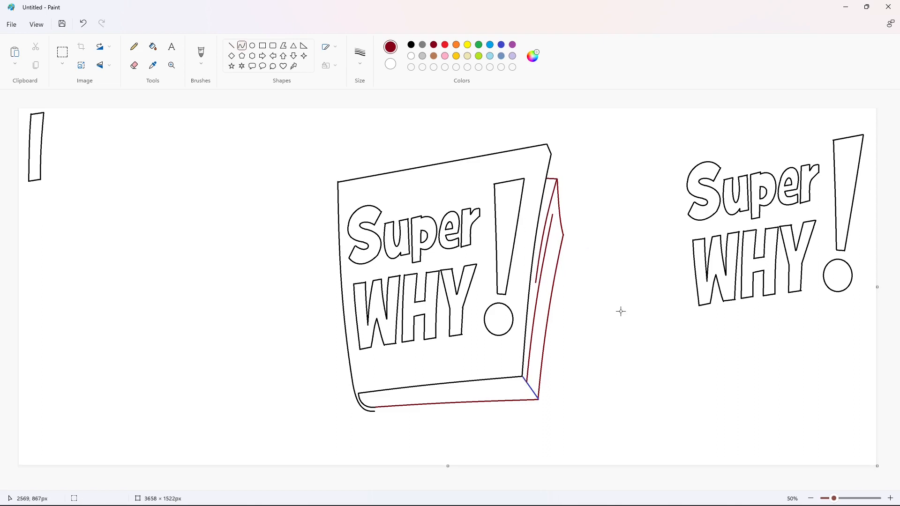
left_click_drag(560, 221, 544, 294)
left_click(549, 257)
left_click(586, 262)
Draw two purple curved page lines along the bottom face of the page block
left_click(512, 45)
left_click_drag(527, 382, 386, 402)
left_click(476, 385)
left_click(627, 399)
left_click(459, 394)
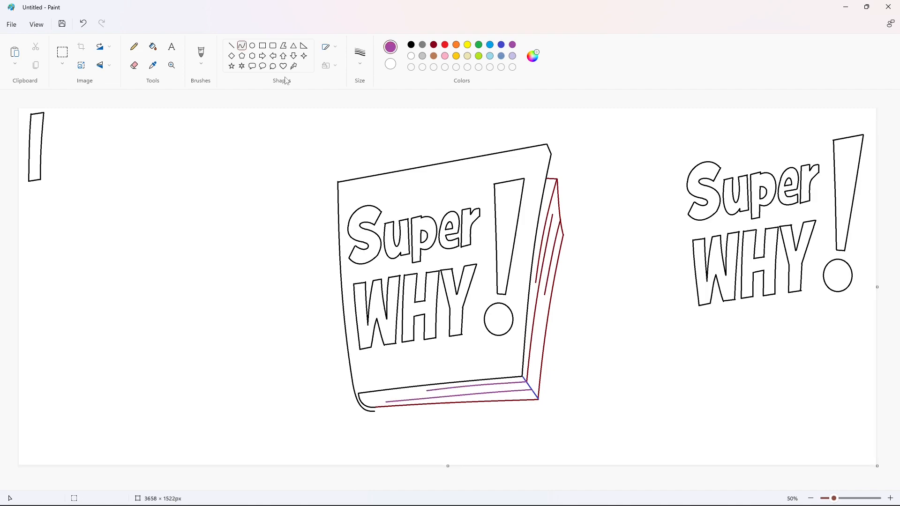
Add a short dark red page line at the page block's lower-right corner and retrace the corner diagonal in indigo
left_click(231, 46)
left_click(434, 44)
left_click(891, 498)
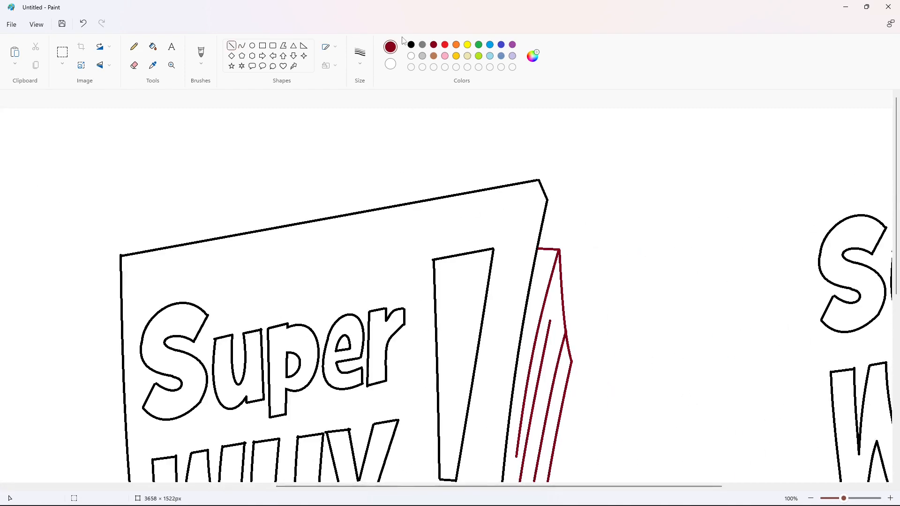
left_click(411, 45)
scroll(597, 304, "down", 6)
left_click(501, 44)
left_click_drag(492, 353, 511, 380)
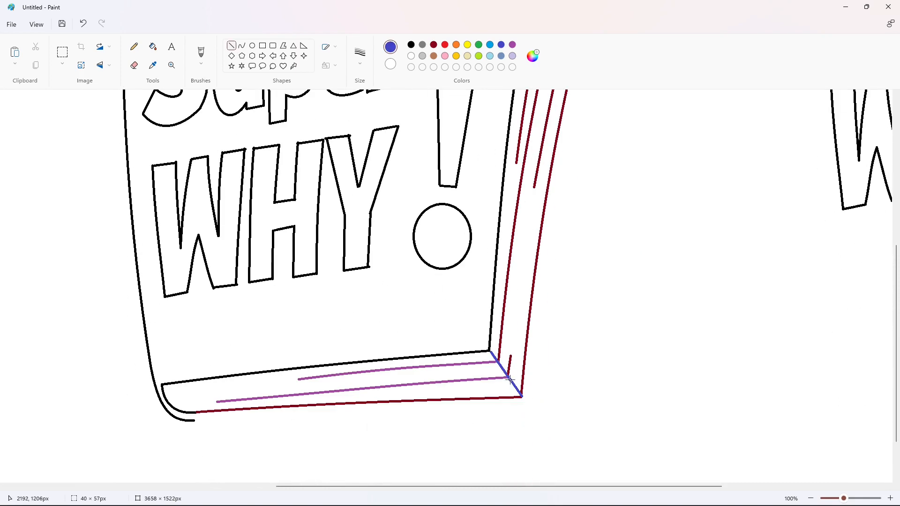
left_click(434, 44)
Taper the loose ends of the purple and dark red page lines with thin white strokes
scroll(610, 408, "up", 3)
scroll(657, 418, "down", 3)
left_click(411, 56)
mouse_move(326, 384)
left_mouse_down()
mouse_move(285, 381)
mouse_move(197, 402)
left_mouse_up()
scroll(581, 413, "up", 3)
left_click_drag(517, 216, 515, 271)
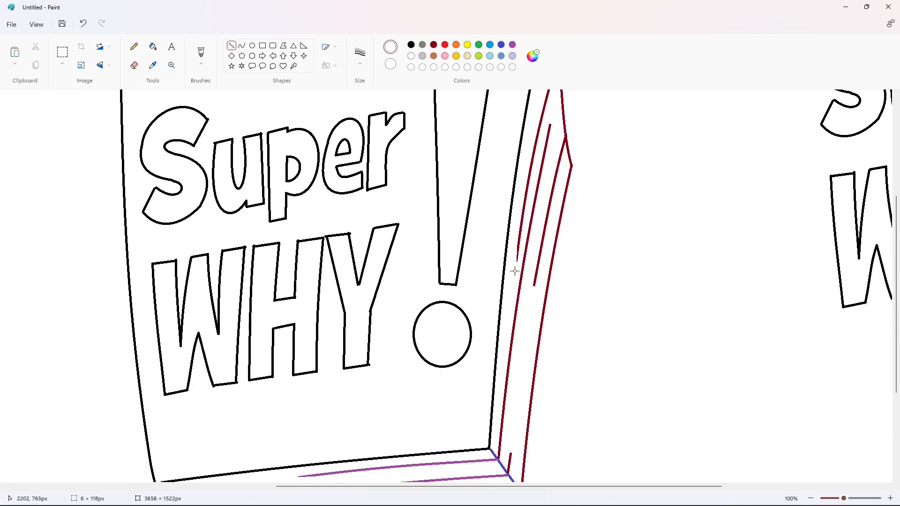
left_click_drag(544, 180, 552, 115)
left_click_drag(540, 226, 533, 287)
scroll(591, 307, "down", 2)
left_click_drag(506, 375, 507, 360)
scroll(780, 429, "down", 1)
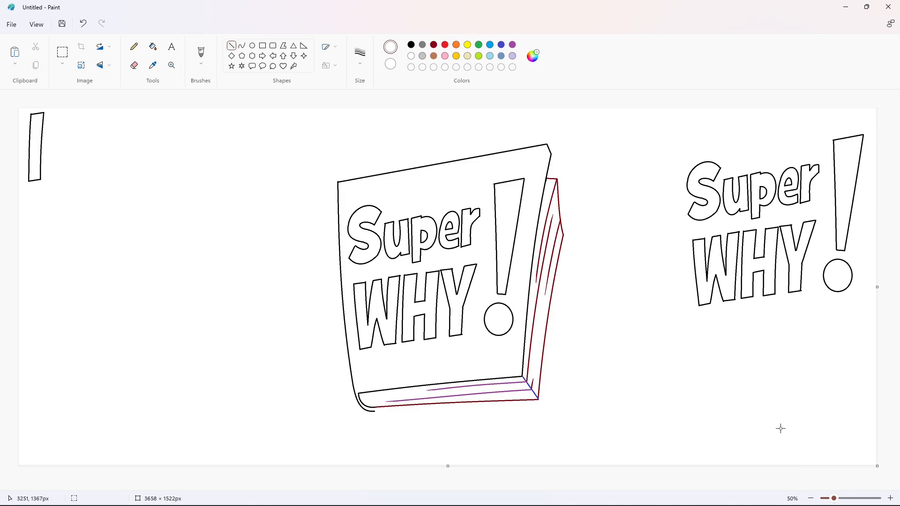
left_click(434, 45)
left_click(532, 56)
left_click(515, 371)
Mix a dark brown custom colour, #543728, from the brown swatch
left_click(433, 55)
left_click(532, 56)
left_click_drag(482, 181, 482, 228)
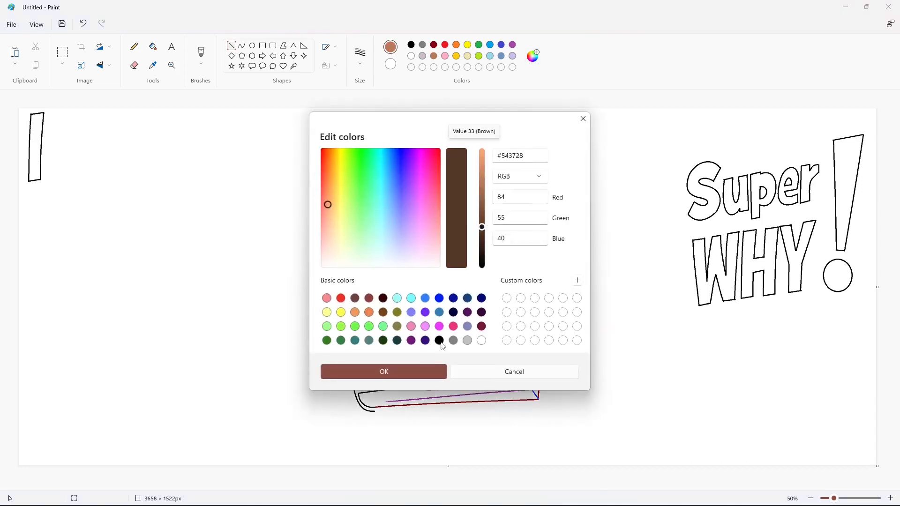
left_click(383, 371)
Draw the back cover's outer edge in dark brown below and along the right side of the pages, with a short angled tip
left_click(242, 46)
left_click(231, 45)
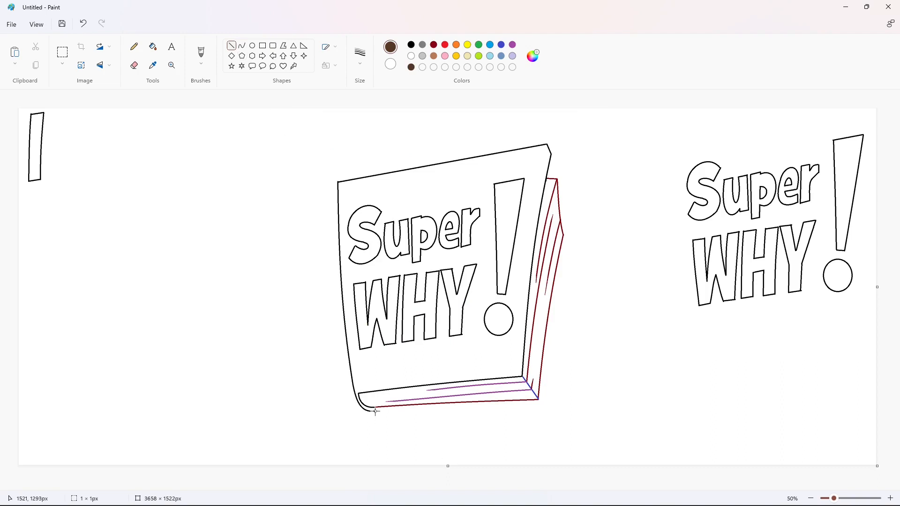
mouse_move(376, 411)
left_mouse_down()
mouse_move(546, 409)
mouse_move(572, 231)
left_mouse_up()
left_click(601, 420)
left_click(241, 45)
left_click_drag(558, 320, 558, 295)
left_click(231, 46)
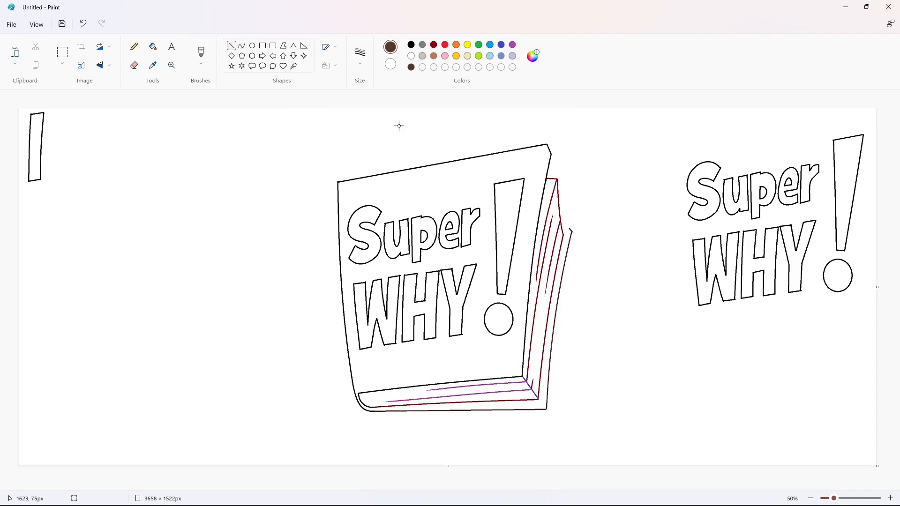
Add a parallel dark brown inner line along the right and bottom edges of the back cover
left_click(242, 46)
mouse_move(570, 229)
left_mouse_down()
mouse_move(542, 321)
mouse_move(543, 405)
left_mouse_up()
mouse_move(557, 317)
left_mouse_down()
mouse_move(553, 293)
mouse_move(552, 302)
left_mouse_up()
left_click(599, 385)
left_click(231, 46)
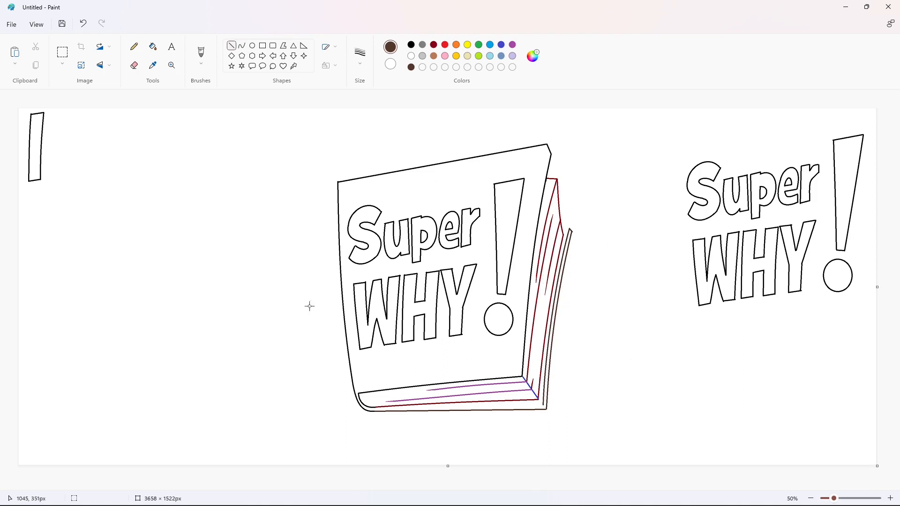
left_click_drag(543, 404, 373, 408)
left_click(578, 409)
key("ctrl+z")
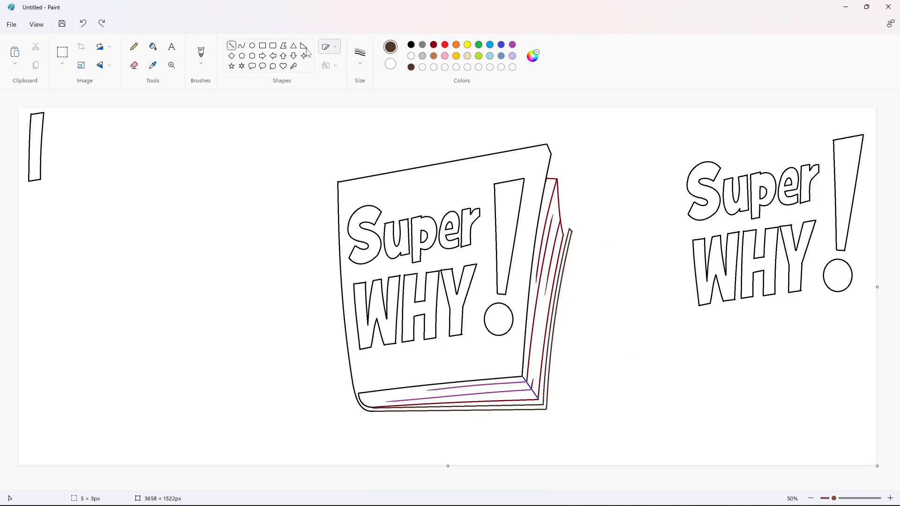
Connect the back cover's upper tip to the page block with a short black line and touch up the tip's corner
left_click(411, 44)
left_click_drag(570, 230, 563, 229)
left_click(612, 243)
scroll(692, 422, "up", 1)
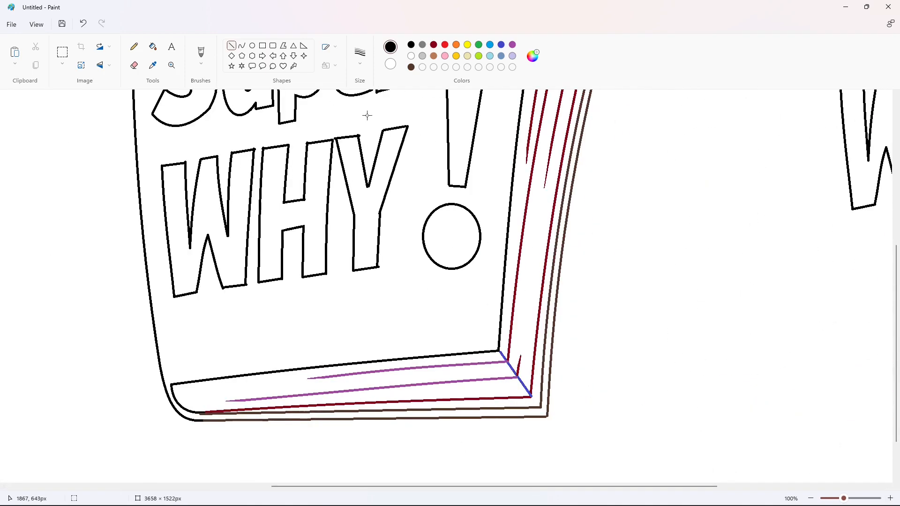
left_click(411, 67)
scroll(476, 184, "up", 2)
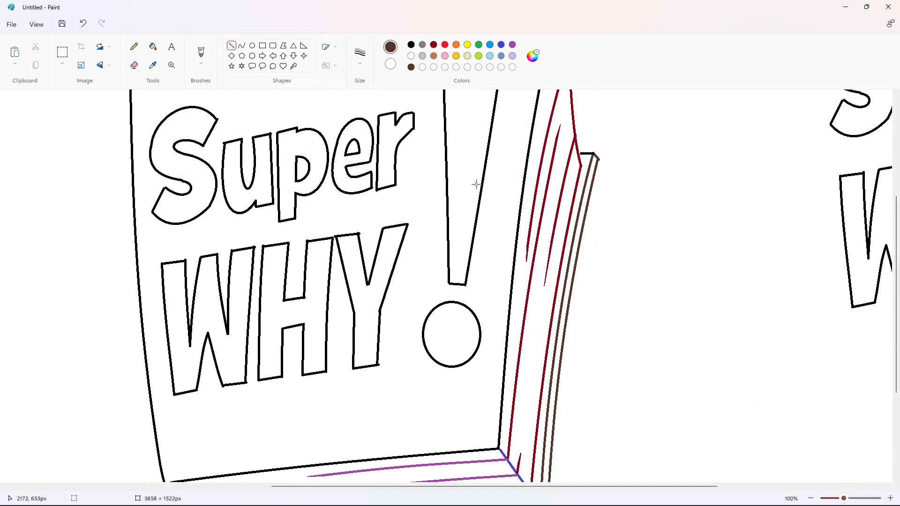
left_click(640, 155)
left_click(411, 55)
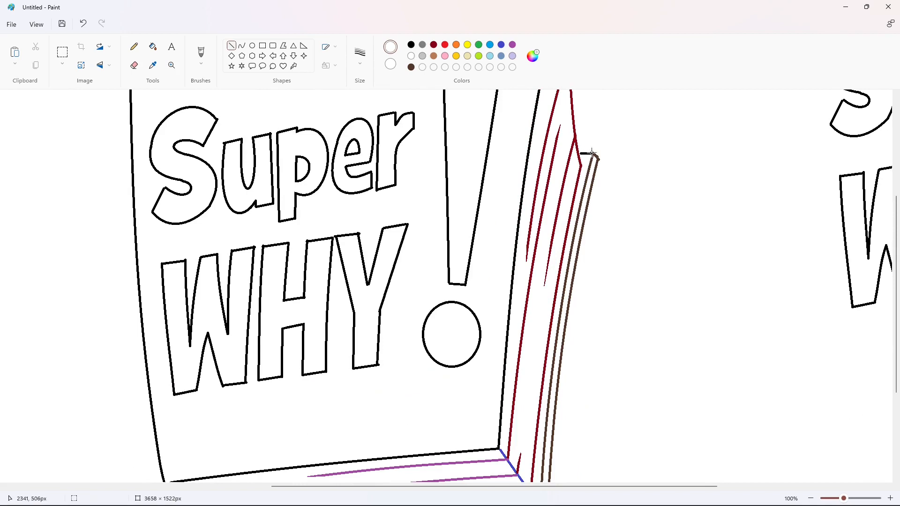
left_click(412, 44)
scroll(647, 328, "down", 2)
scroll(647, 328, "up", 4)
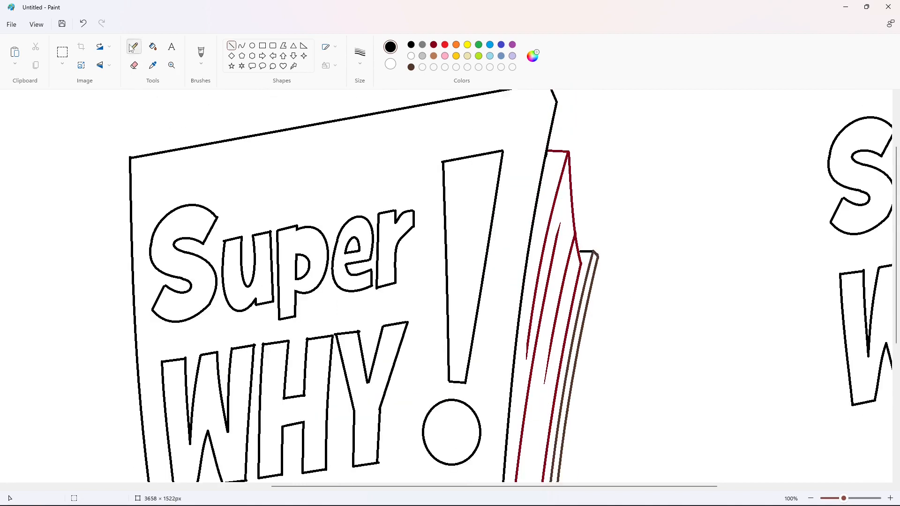
Fill the whole front cover with black, including its letters and exclamation mark
left_click(152, 46)
left_click(262, 192)
left_click(313, 263)
left_click(261, 276)
left_click(197, 272)
left_click(356, 231)
left_click(454, 244)
scroll(453, 244, "down", 3)
left_click(451, 239)
left_click(366, 220)
left_click(296, 218)
left_click(194, 217)
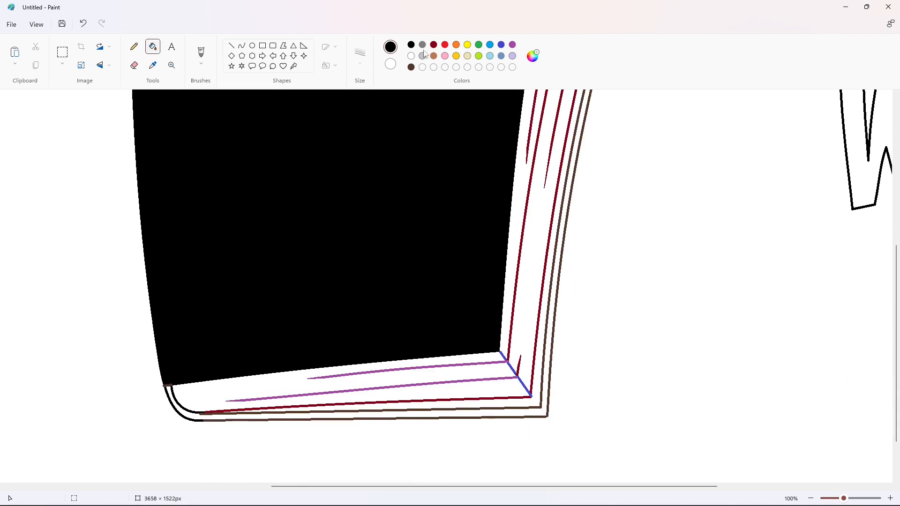
Fill the back cover's edge and spine corner with dark brown and trim the spine's outer edge in white
left_click(412, 68)
left_click(183, 408)
left_click(180, 416)
left_click(182, 412)
left_click(411, 56)
left_click(231, 45)
left_click_drag(164, 390, 161, 381)
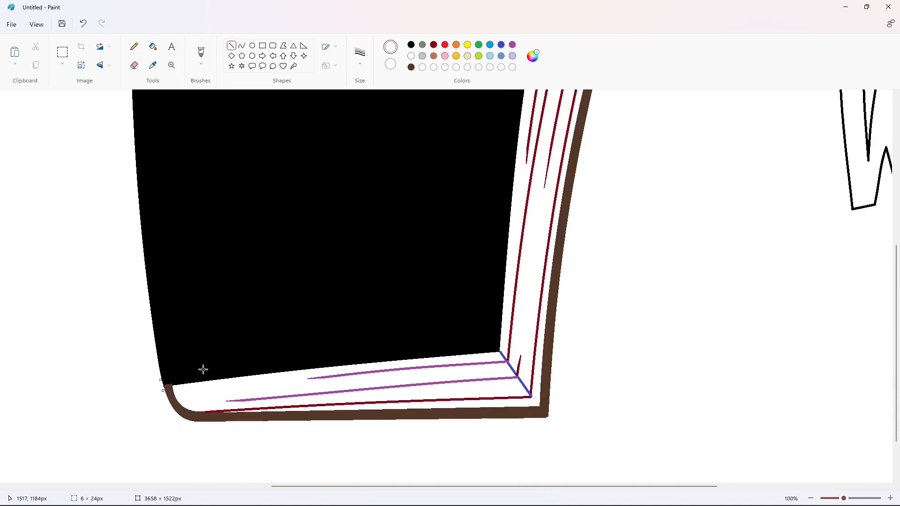
Fill the gap between the page block and back cover with black, and recolour the page block's outer outline black
left_click(153, 48)
left_click(411, 45)
left_click(539, 356)
scroll(628, 345, "up", 2)
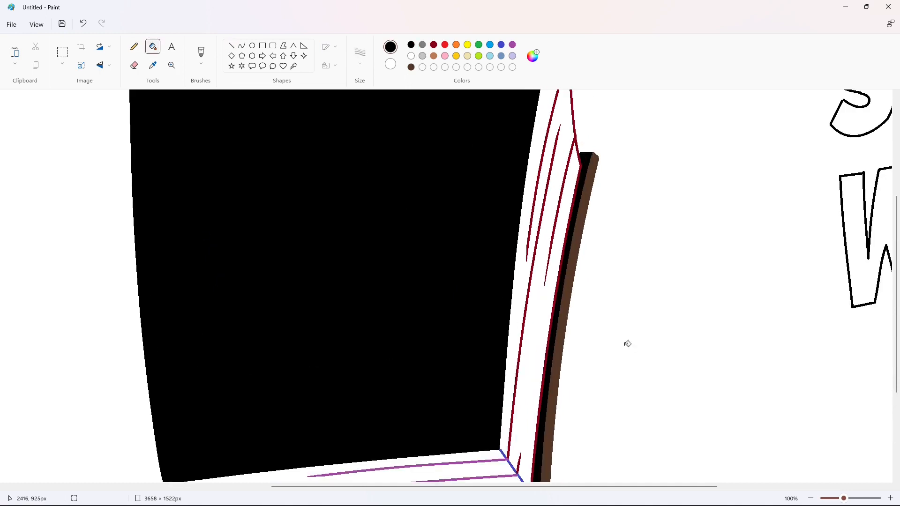
left_click(231, 45)
key("ctrl+z")
scroll(610, 258, "down", 3)
scroll(589, 339, "up", 5)
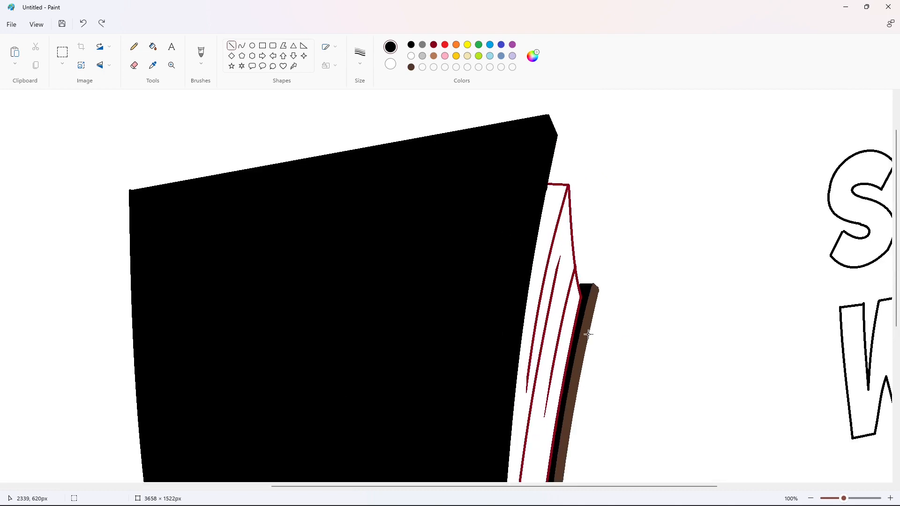
left_click(624, 268)
scroll(625, 267, "down", 6)
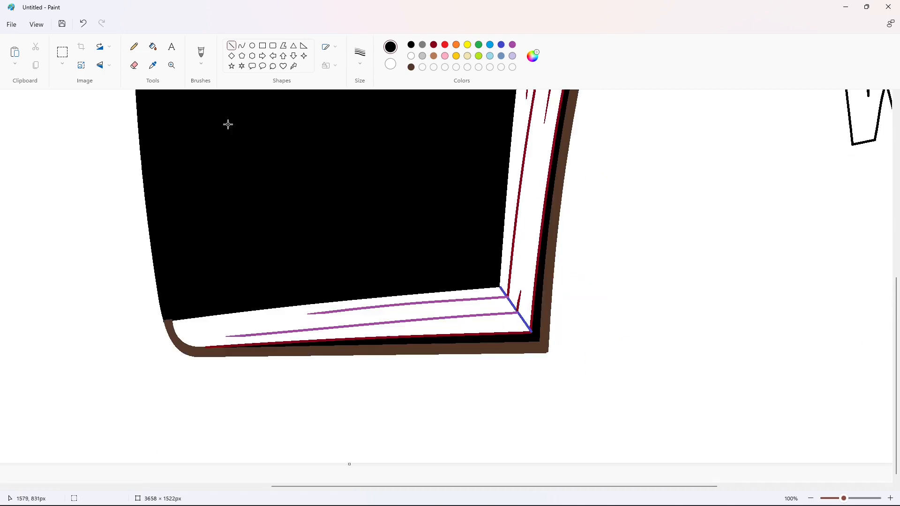
left_click(152, 47)
left_click(533, 318)
left_click(231, 46)
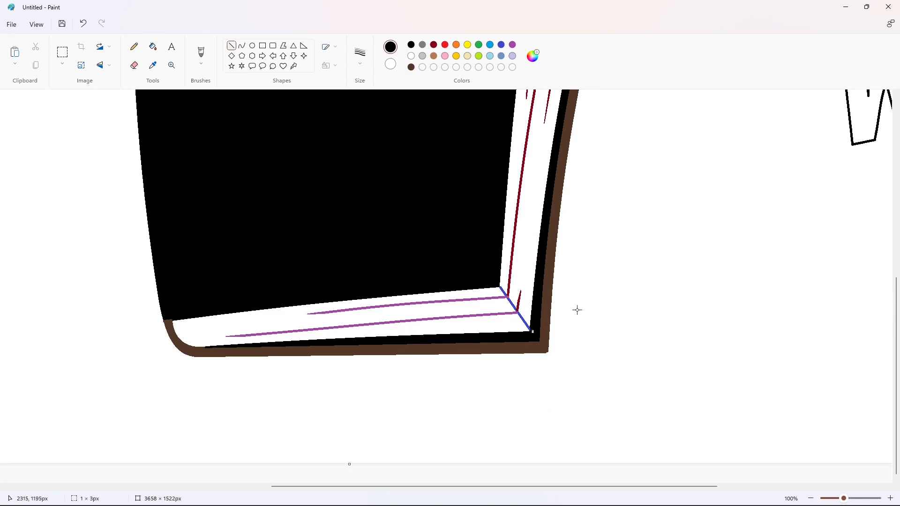
Fill the page block's bottom face with indigo and the front cover with purple
left_click(501, 45)
left_click(152, 47)
left_click(422, 330)
scroll(569, 280, "up", 8)
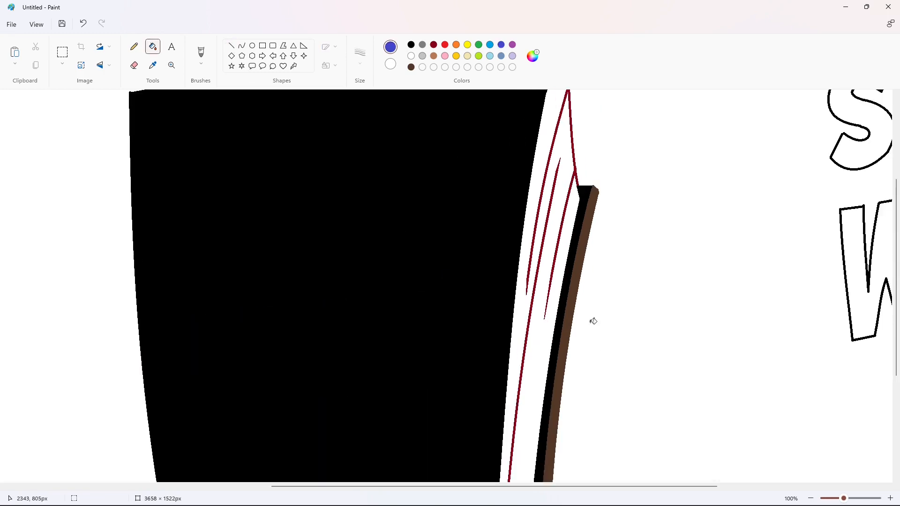
scroll(642, 340, "down", 2, "ctrl")
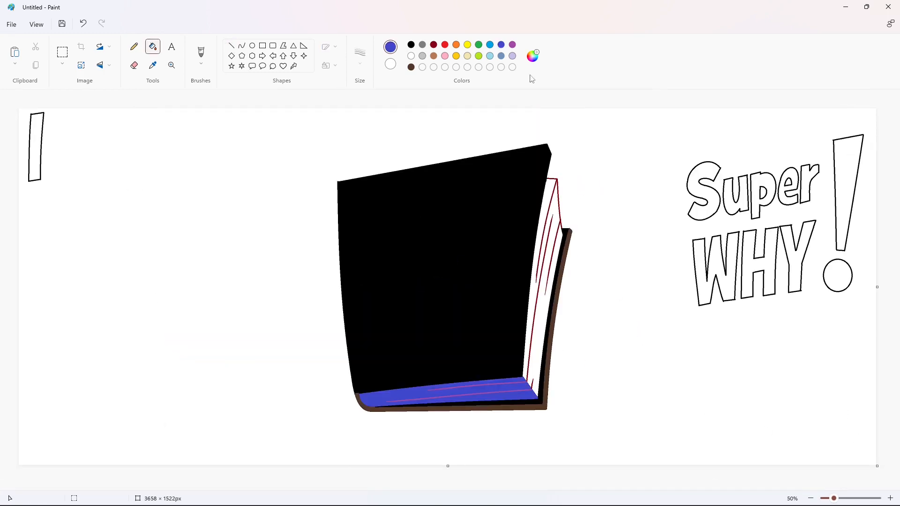
left_click(512, 44)
left_click(400, 213)
left_click(242, 46)
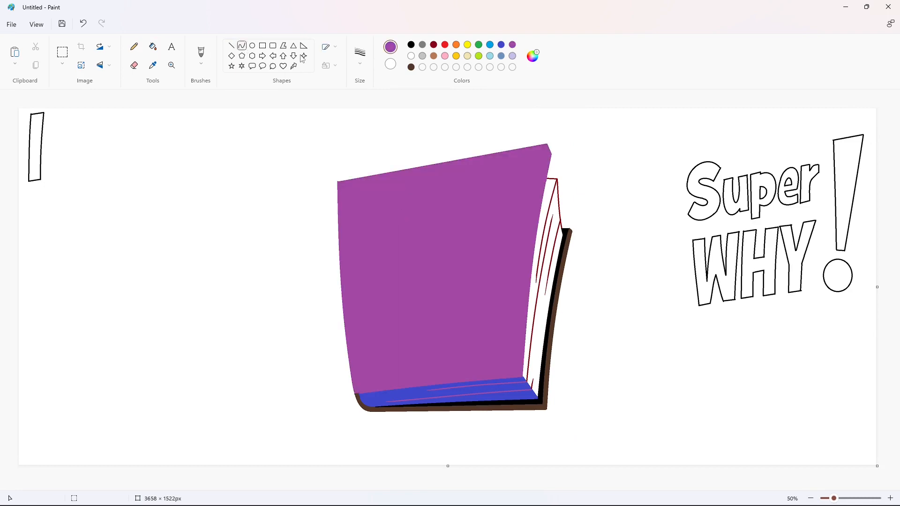
left_click(445, 45)
left_click(532, 56)
left_click_drag(482, 158, 482, 235)
left_click(583, 118)
Mix a dark blue custom colour from the blue-grey swatch
left_click(501, 56)
left_click(533, 56)
left_click(384, 372)
Draw a dark blue looping band diagonally across the book, and a second band crossing it from the upper left to a lower-right loop
left_click_drag(497, 118, 375, 425)
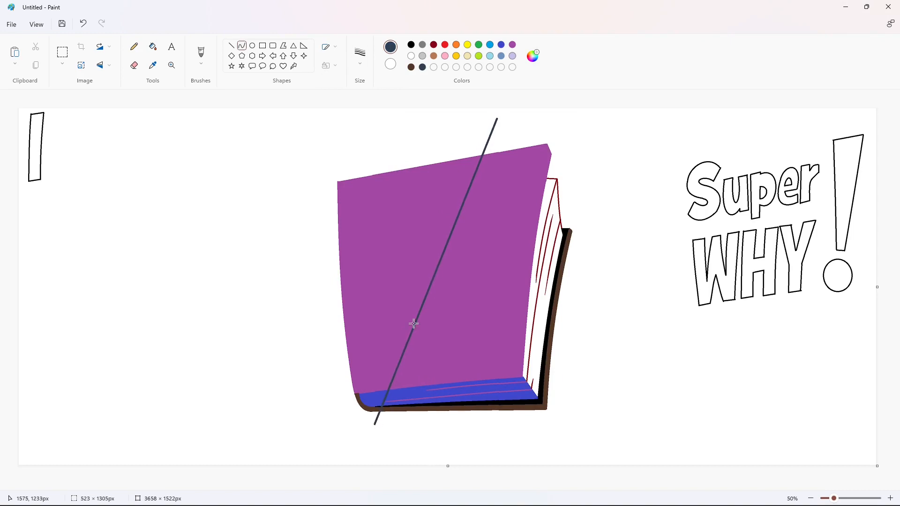
left_click_drag(413, 324, 420, 249)
left_click_drag(494, 119, 520, 112)
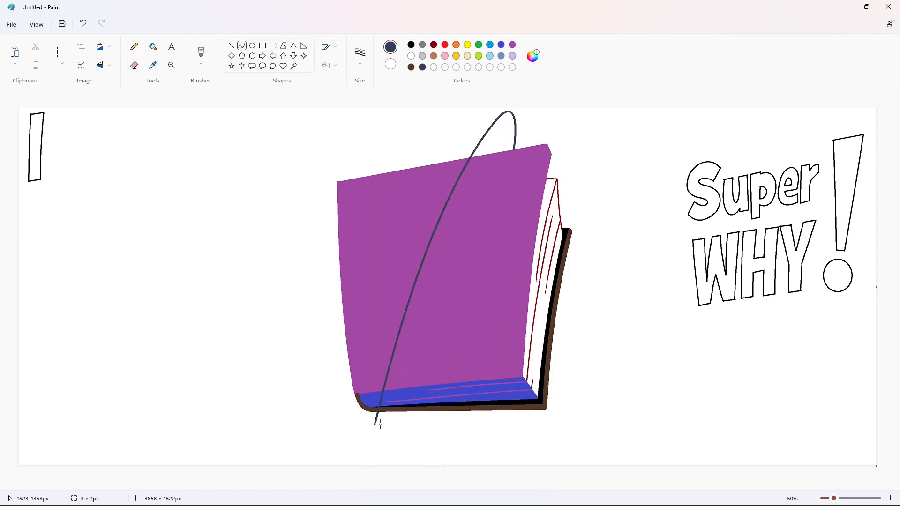
left_click_drag(380, 424, 421, 412)
mouse_move(397, 420)
left_mouse_down()
mouse_move(364, 476)
mouse_move(421, 413)
mouse_move(389, 474)
left_mouse_up()
key("ctrl+z")
mouse_move(345, 174)
left_mouse_down()
mouse_move(587, 416)
mouse_move(611, 403)
mouse_move(679, 414)
mouse_move(619, 403)
left_mouse_up()
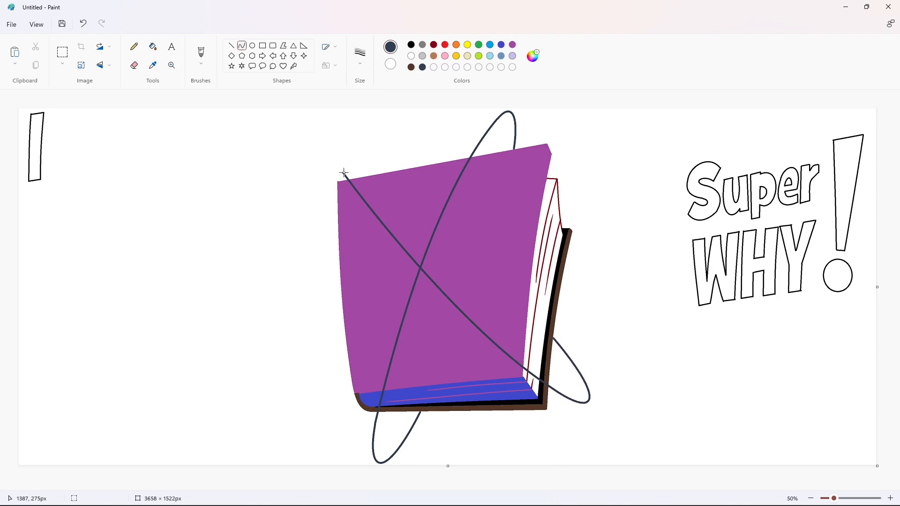
left_click(338, 153)
mouse_move(344, 173)
left_mouse_down()
mouse_move(394, 172)
mouse_move(316, 126)
left_mouse_up()
key("ctrl+z")
left_click(336, 153)
key("ctrl+z")
left_click(331, 113)
left_click(493, 216)
key("ctrl+z")
Round off the second band with a loop behind the book's upper-left corner
left_click_drag(344, 173, 315, 128)
left_click_drag(331, 125, 332, 115)
left_click(513, 258)
Draw a third, nearly horizontal dark blue band through the crossing point, looping around both sides of the book
left_click_drag(295, 296, 579, 252)
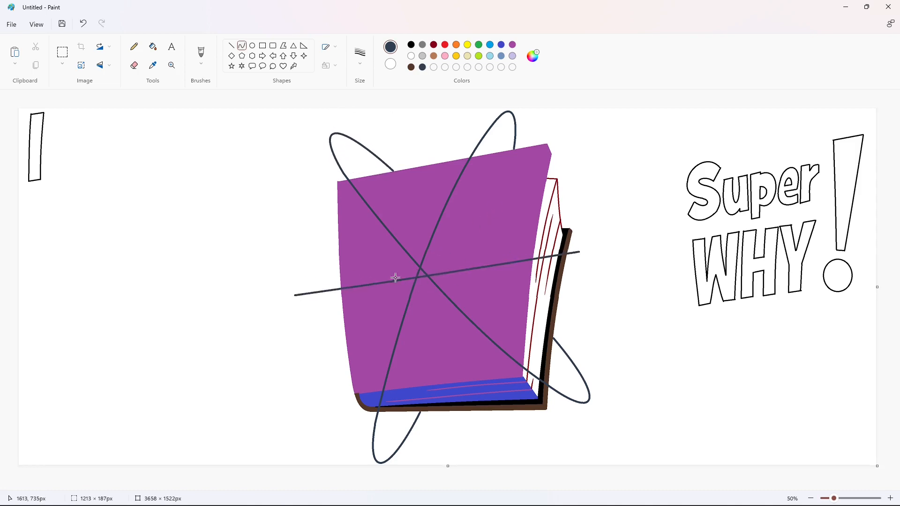
left_click_drag(395, 277, 395, 268)
left_click(487, 254)
left_click(583, 257)
left_click_drag(580, 251, 564, 275)
mouse_move(575, 263)
left_mouse_down()
mouse_move(613, 252)
mouse_move(623, 263)
left_mouse_up()
left_click(645, 314)
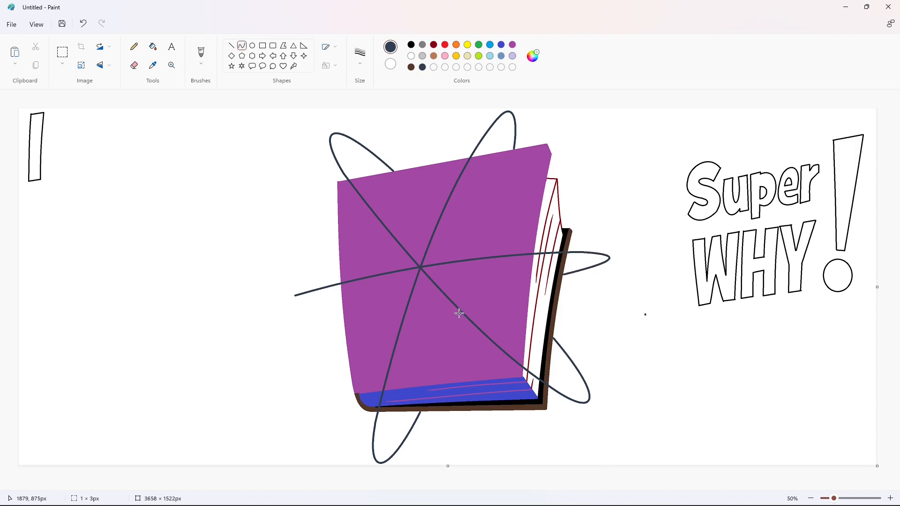
left_click(422, 328)
key("ctrl+z")
left_click_drag(296, 297, 343, 311)
left_click_drag(320, 304, 279, 309)
left_click(405, 328)
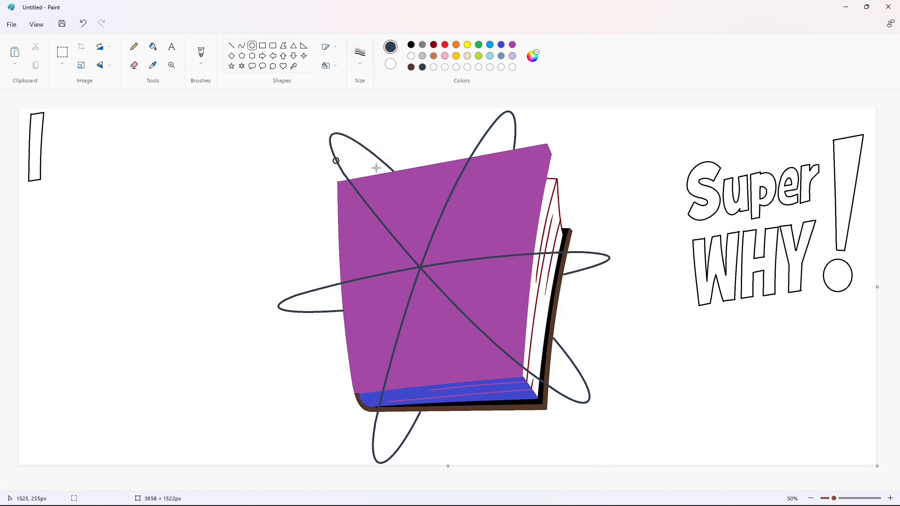
Draw a dark blue starburst with a filled centre and radiating lines on the upper-left loop
left_click(153, 46)
left_click(336, 161)
left_click(231, 45)
Draw a black starburst with a filled centre and radiating lines on the right-hand loop
left_click(252, 46)
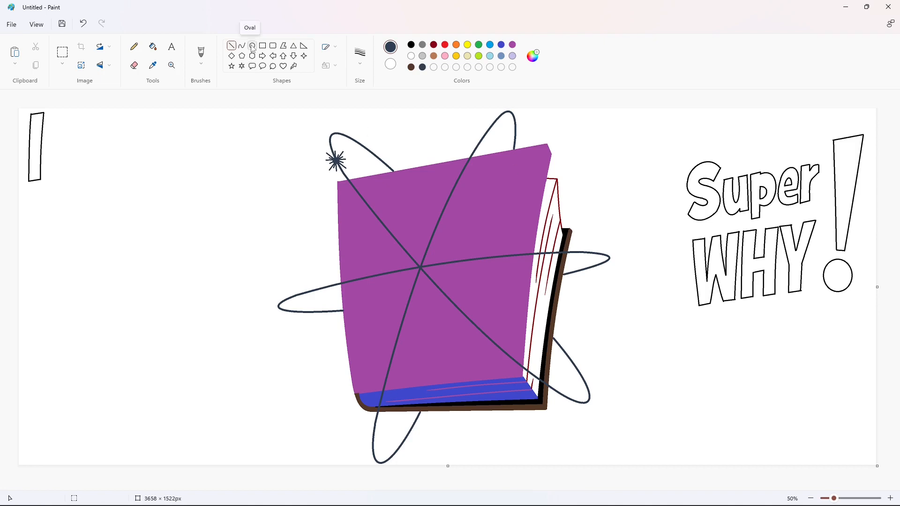
left_click(152, 47)
left_click(581, 252)
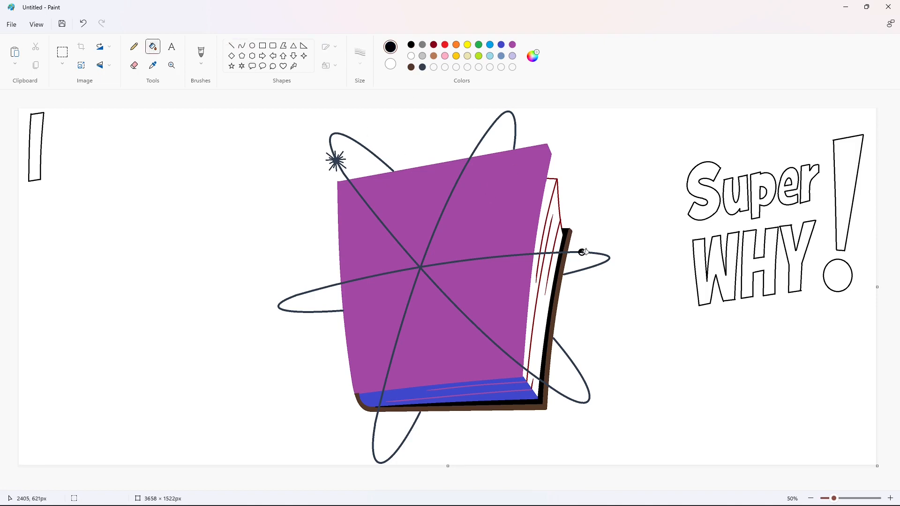
left_click(232, 46)
mouse_move(576, 260)
left_mouse_down()
mouse_move(586, 241)
mouse_move(591, 258)
mouse_move(590, 245)
mouse_move(580, 259)
left_mouse_up()
left_click(604, 252)
Place a copy of the black starburst in the blank area beside the book and clear the band remnants from it with white
left_click(66, 52)
left_click_drag(566, 230, 597, 271)
key("ctrl+c")
key("ctrl+v")
left_click_drag(34, 128, 104, 183)
left_click(217, 177)
left_click(153, 46)
left_click(411, 56)
left_click(91, 171)
left_click(116, 187)
left_click(93, 185)
Copy the cleaned starburst onto the loop below the book's lower-left corner
left_click(63, 52)
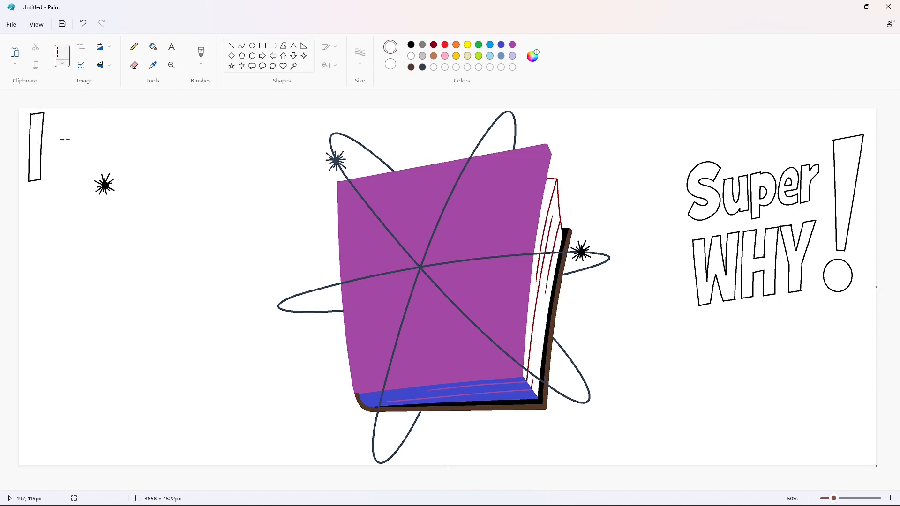
left_click_drag(66, 143, 172, 248)
key("ctrl+c")
key("ctrl+v")
left_click_drag(63, 161, 380, 440)
left_click(508, 440)
Recolour the right-hand and lower-left starbursts with the custom dark blue
left_click(422, 67)
left_click(152, 47)
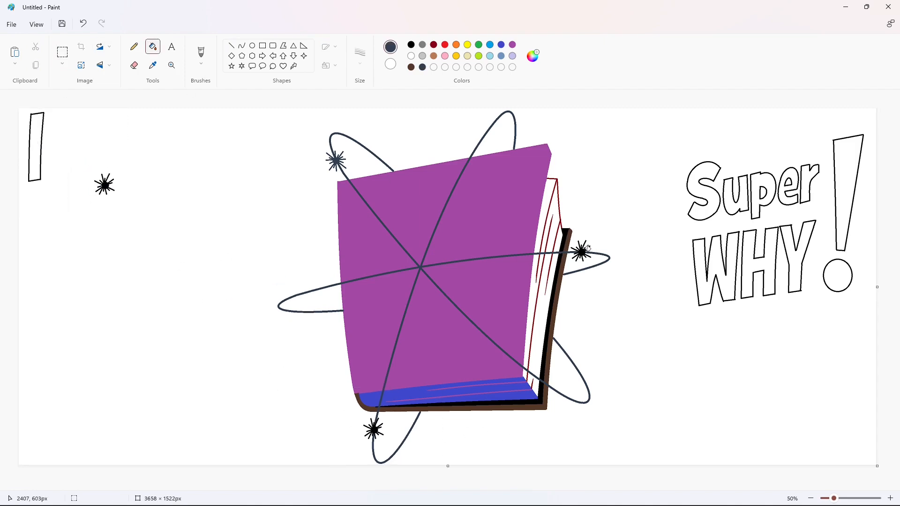
left_click(581, 252)
left_click(374, 429)
left_click(890, 498)
left_click_drag(413, 486, 847, 486)
scroll(807, 444, "down", 2)
left_click(810, 498)
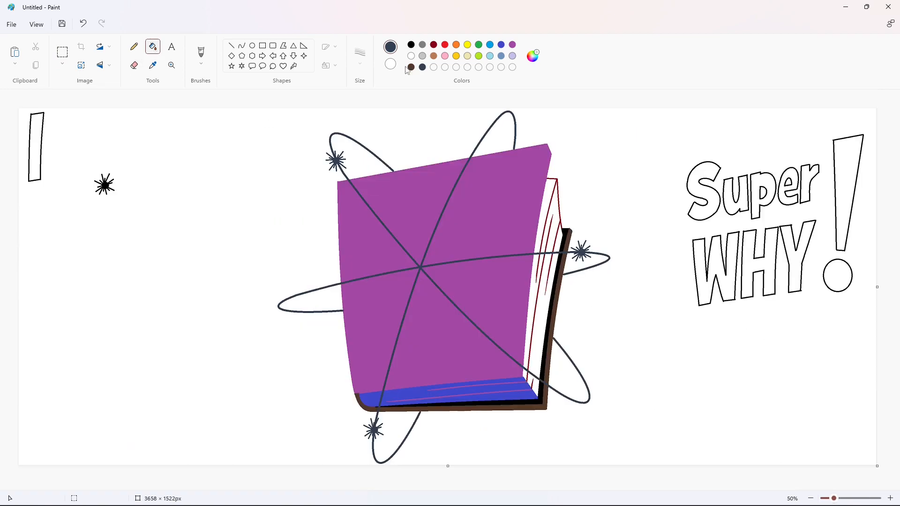
Fill the Super WHY lettering and the exclamation mark with indigo
left_click(501, 45)
left_click(694, 183)
left_click(742, 186)
left_click(756, 187)
left_click(784, 183)
left_click(804, 185)
left_click(846, 179)
Copy the indigo lettering and fill the original letters and exclamation mark with black
left_click_drag(742, 229, 877, 335)
key("ctrl+c")
left_click(656, 376)
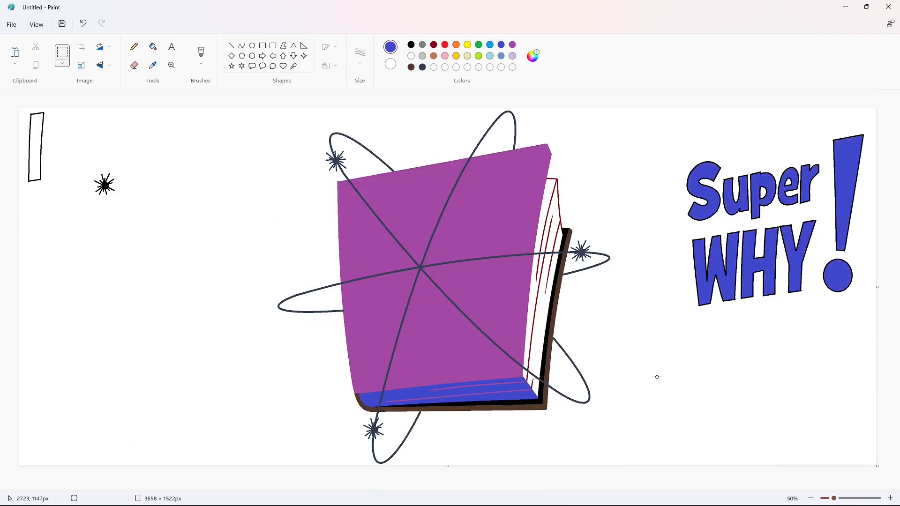
key("ctrl+v")
key("ctrl+z")
left_click(153, 46)
left_click(411, 45)
left_click(694, 185)
left_click(800, 258)
Paste the indigo lettering over the black one, shifted slightly up and left to leave a black drop shadow
key("ctrl+v")
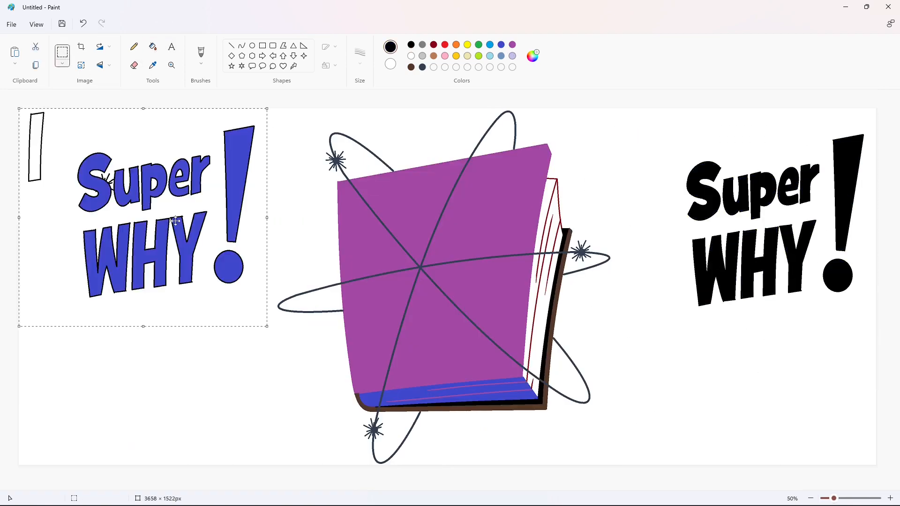
left_click_drag(116, 317, 725, 321)
left_click(745, 356)
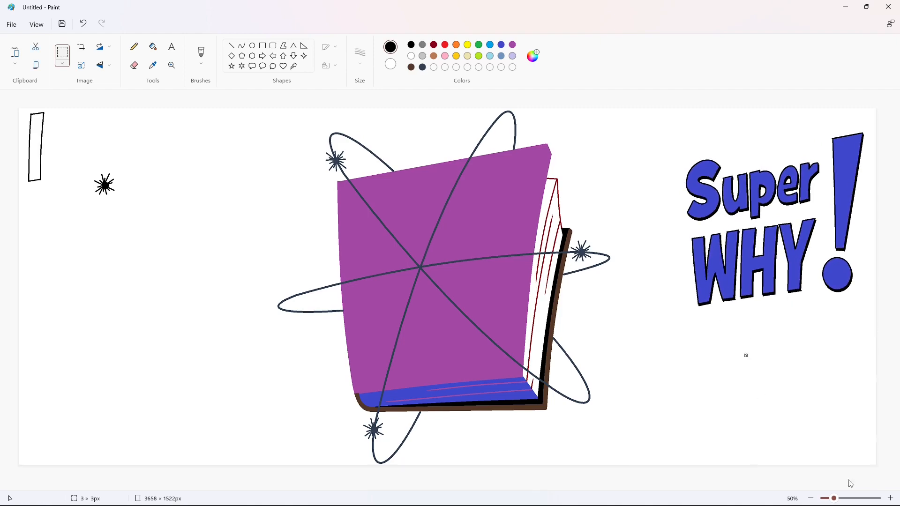
Draw dark red inner contour lines along the upper hook and lower curve of the S
scroll(745, 356, "up", 2)
left_click(242, 46)
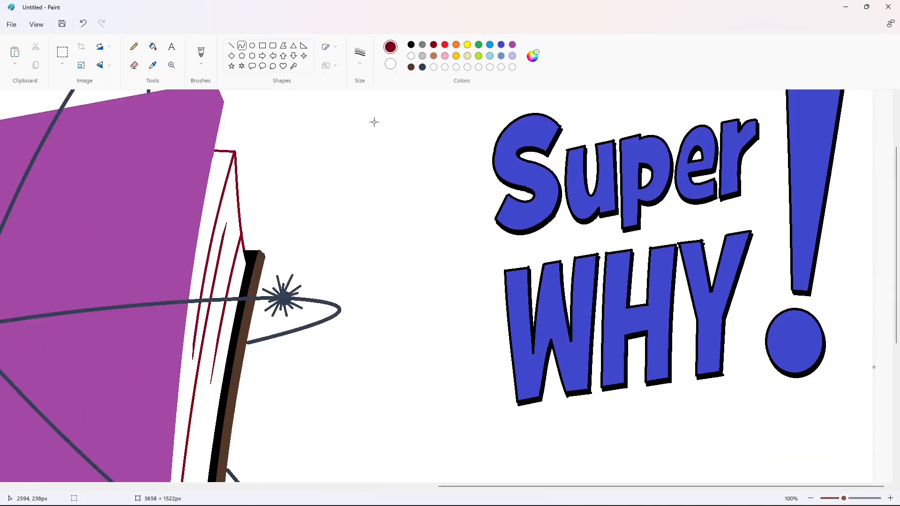
mouse_move(553, 131)
left_mouse_down()
mouse_move(545, 147)
mouse_move(514, 150)
left_mouse_up()
left_click(588, 152)
left_click(242, 45)
left_click_drag(515, 148, 514, 144)
left_click_drag(555, 185, 530, 225)
mouse_move(544, 206)
left_mouse_down()
mouse_move(557, 201)
mouse_move(549, 216)
left_mouse_up()
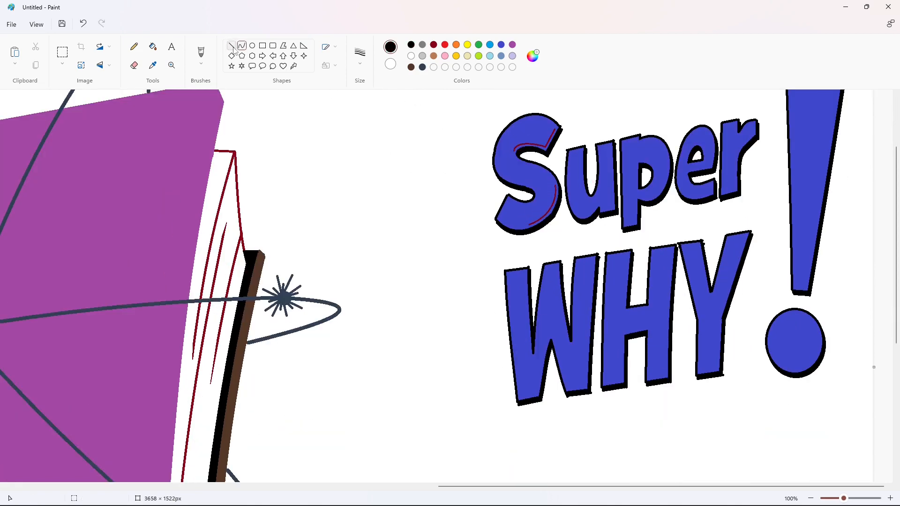
Draw black inner contour lines along the left stem, bottom curve and right stem of the u
left_click(579, 183)
mouse_move(581, 153)
left_mouse_down()
mouse_move(584, 195)
mouse_move(597, 206)
left_mouse_up()
left_click(621, 180)
left_click(592, 214)
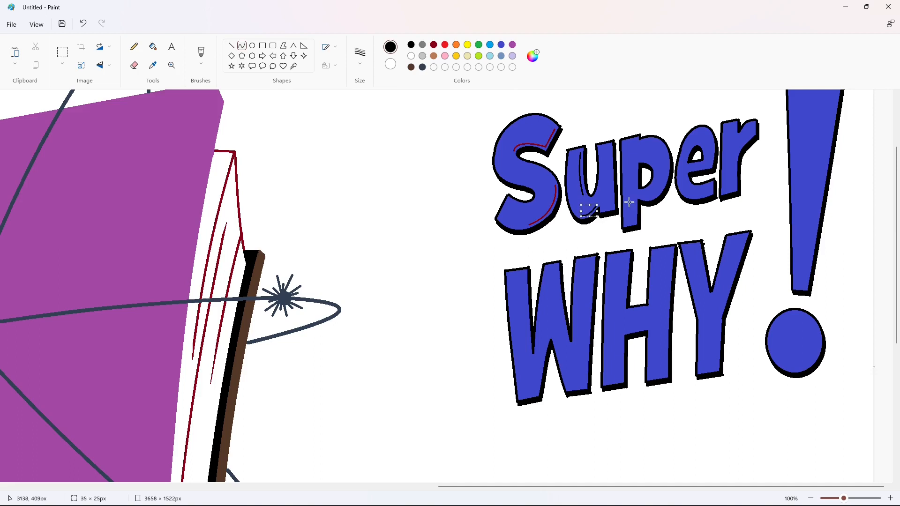
left_click(630, 203)
left_click(231, 45)
left_click_drag(609, 145, 613, 206)
left_click_drag(613, 206, 605, 210)
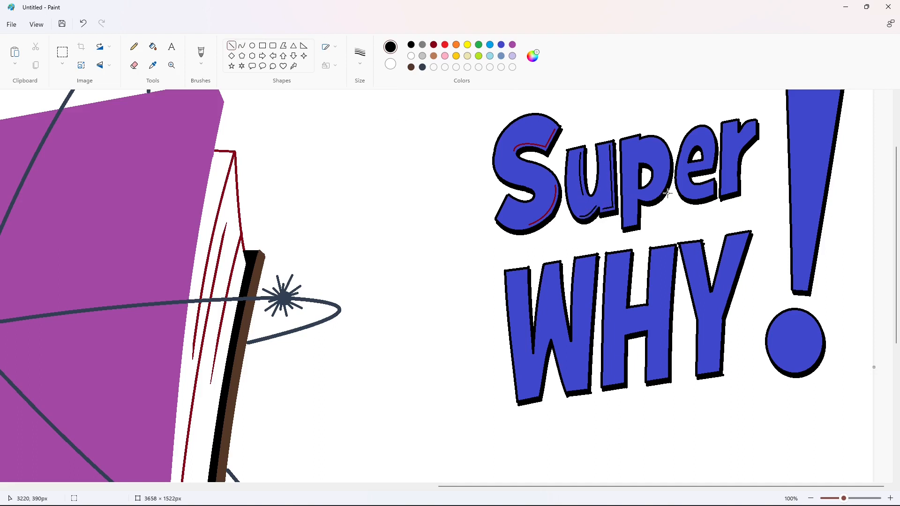
Draw black inner contour lines along the bowl and stem of the p
left_click(242, 45)
left_click_drag(667, 152, 646, 199)
left_click_drag(661, 181, 665, 197)
key("ctrl+z")
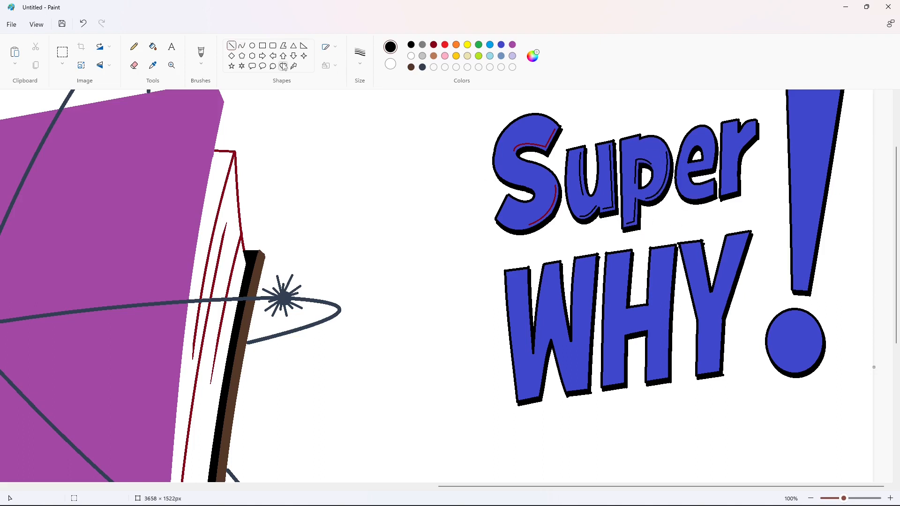
Add black inner contour lines to the e and the r
left_click(241, 46)
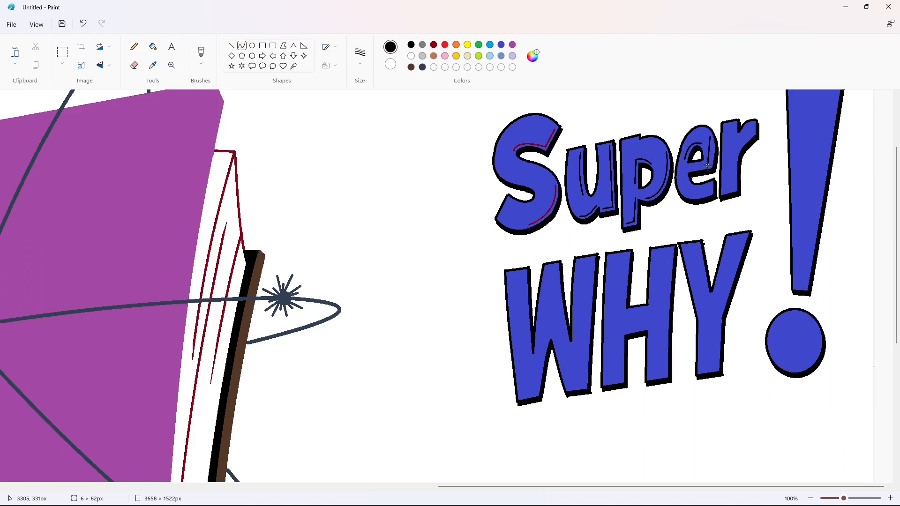
left_click_drag(707, 166, 708, 166)
left_click_drag(710, 154, 715, 153)
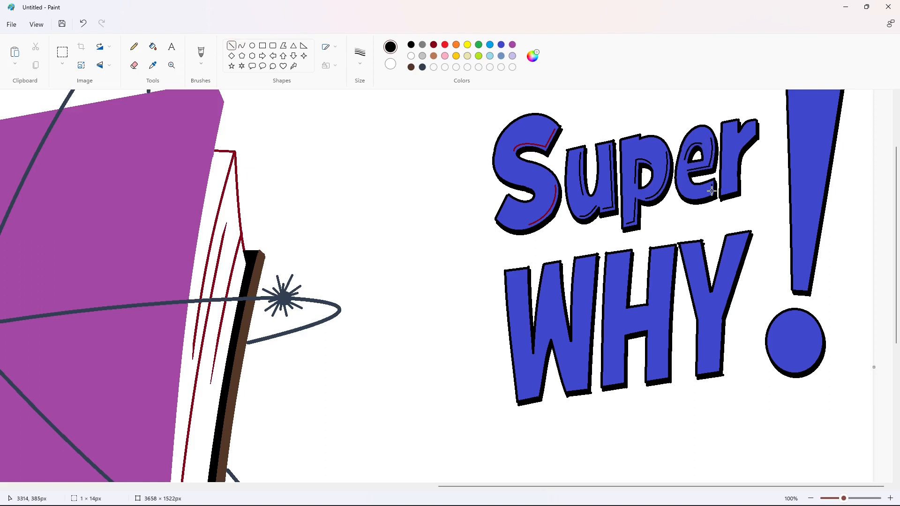
left_click_drag(692, 193, 686, 196)
left_click_drag(699, 195, 699, 199)
left_click_drag(731, 169, 735, 188)
left_click_drag(744, 161, 733, 150)
left_click(793, 225)
left_click(232, 46)
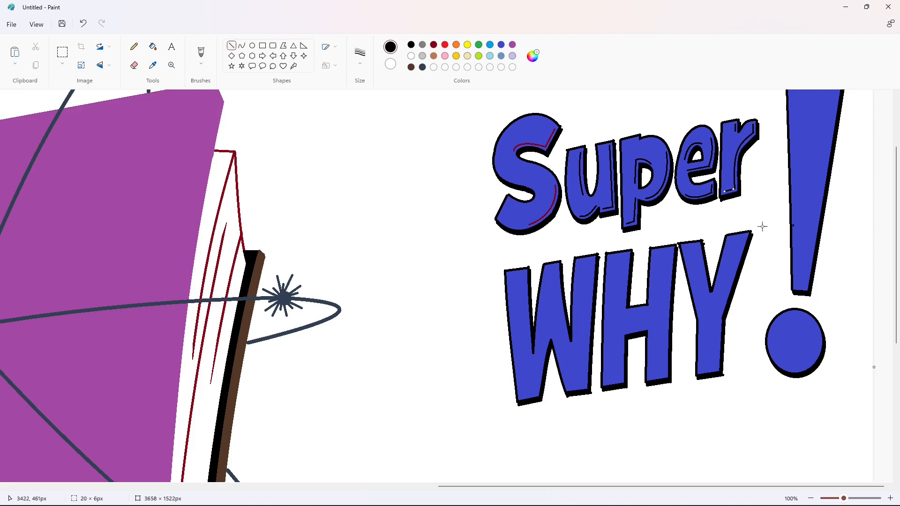
Draw black inner contour lines along each stroke of the W
left_click(240, 47)
left_click_drag(525, 273, 531, 360)
left_click(524, 296)
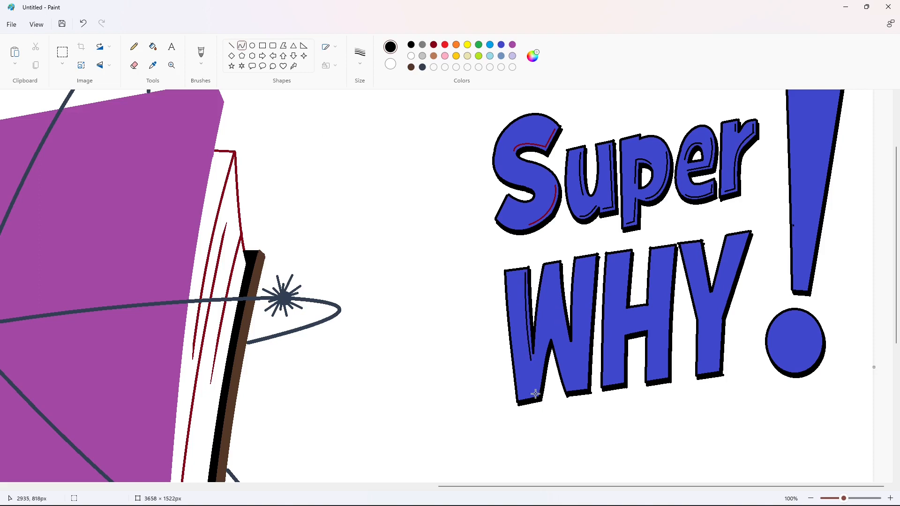
left_click_drag(536, 394, 548, 333)
key("ctrl+z")
key("ctrl+z")
left_click_drag(557, 267, 568, 344)
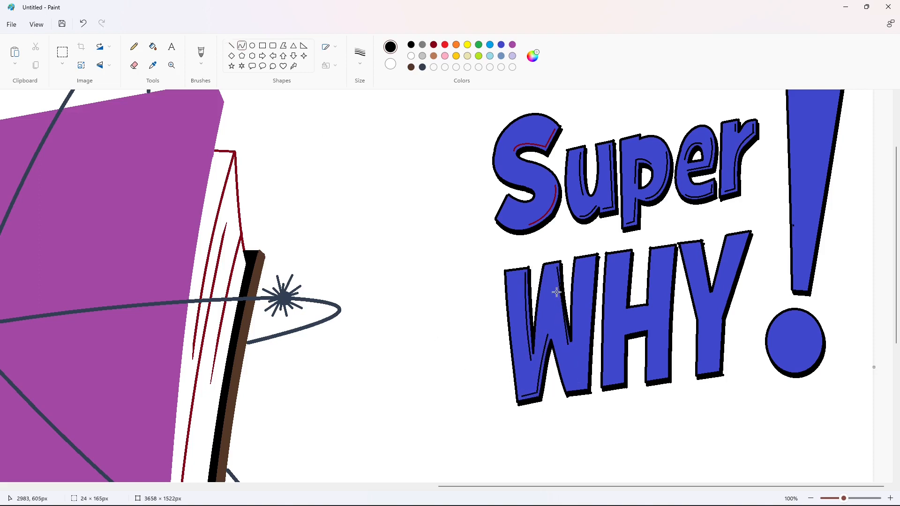
left_click_drag(557, 294, 559, 321)
left_click(603, 332)
left_click_drag(592, 262, 585, 385)
left_click(586, 319)
left_click(232, 46)
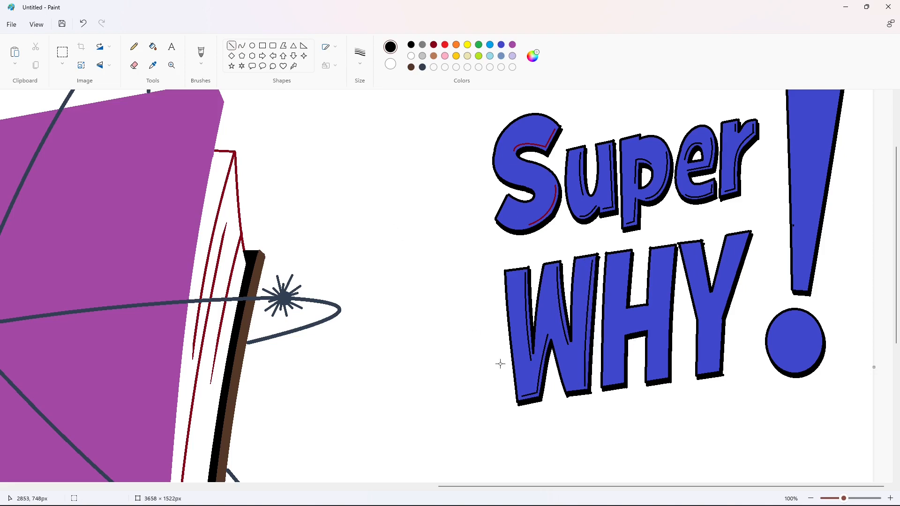
Add black inner contour lines to the H, the Y and the exclamation mark
left_click_drag(630, 255, 620, 380)
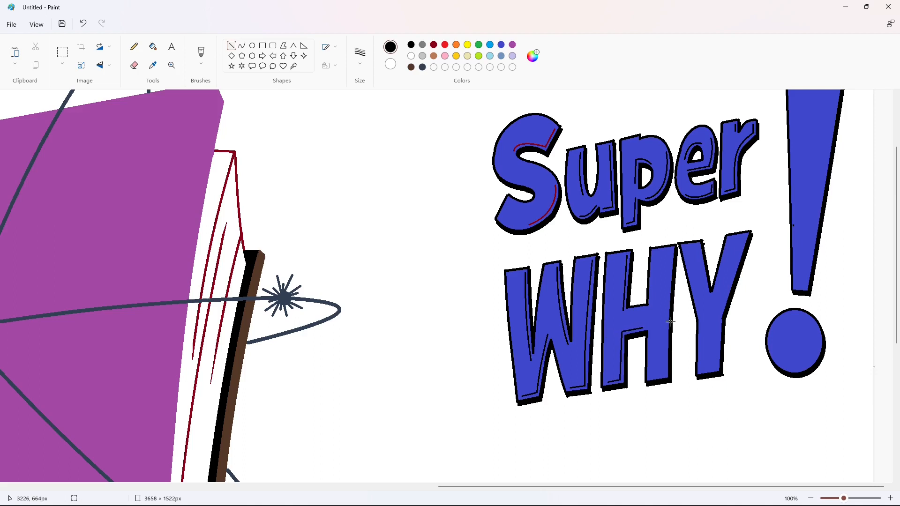
left_click(666, 354)
mouse_move(665, 374)
left_mouse_down()
mouse_move(671, 252)
mouse_move(707, 300)
left_mouse_up()
left_click(706, 329)
left_click(232, 45)
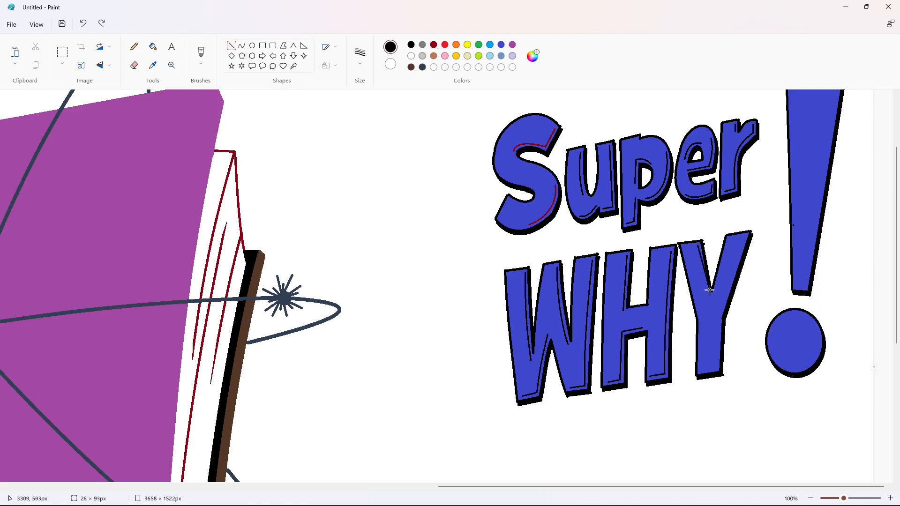
left_click_drag(750, 233, 716, 367)
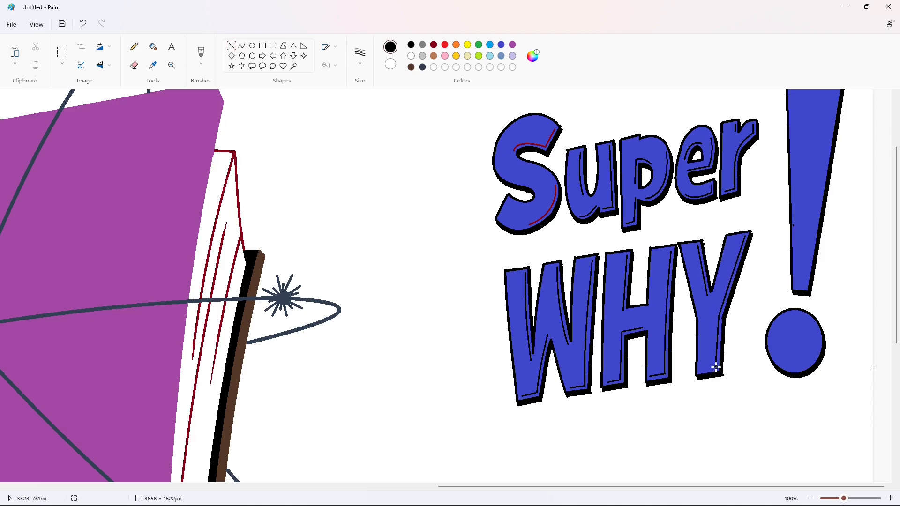
scroll(813, 232, "up", 2)
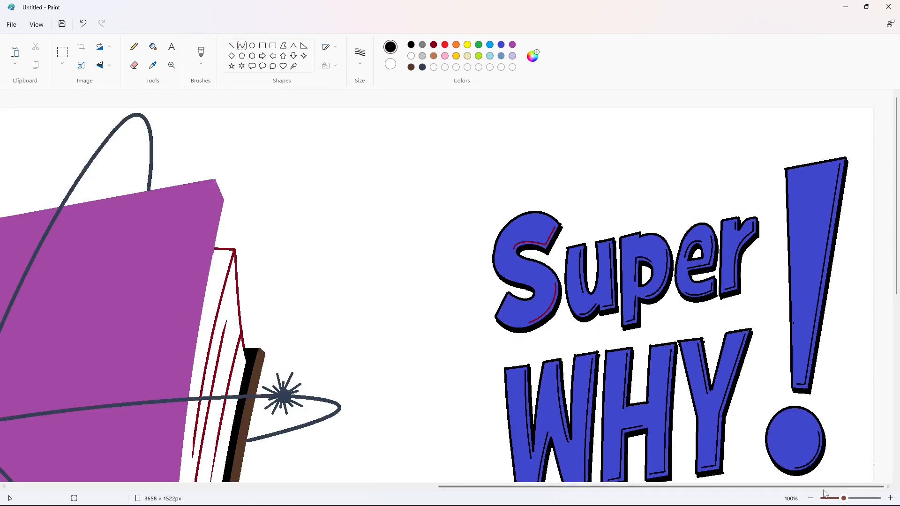
Copy the finished Super WHY! lettering onto the book's purple front cover
scroll(817, 418, "down", 2)
left_click(62, 51)
left_click_drag(645, 115, 898, 380)
key("ctrl+c")
key("ctrl+v")
left_click_drag(101, 225, 389, 278)
left_click(608, 348)
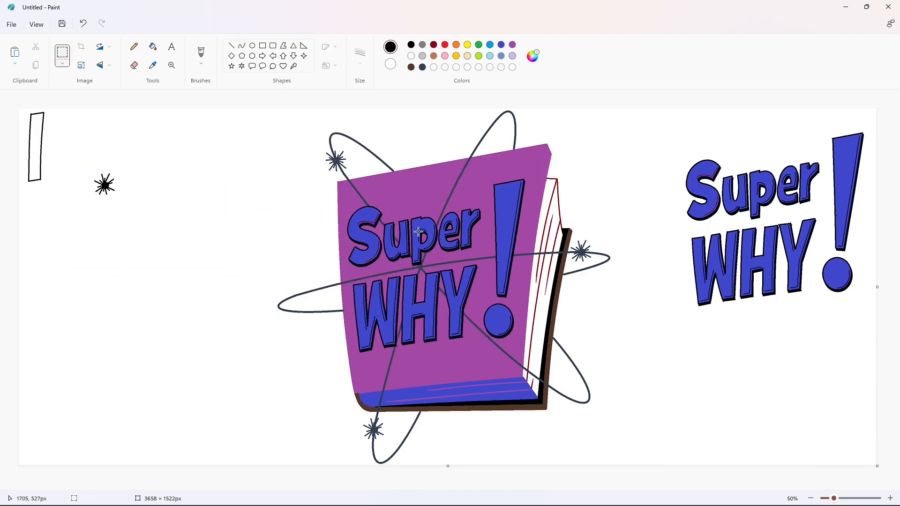
Cover the leftover lettering, spare starburst and spare letter shape beside the book with white rectangles
left_click(263, 46)
left_click(411, 56)
mouse_move(633, 123)
left_mouse_down()
mouse_move(673, 290)
mouse_move(873, 318)
left_mouse_up()
left_click_drag(137, 217, 21, 111)
left_click(650, 325)
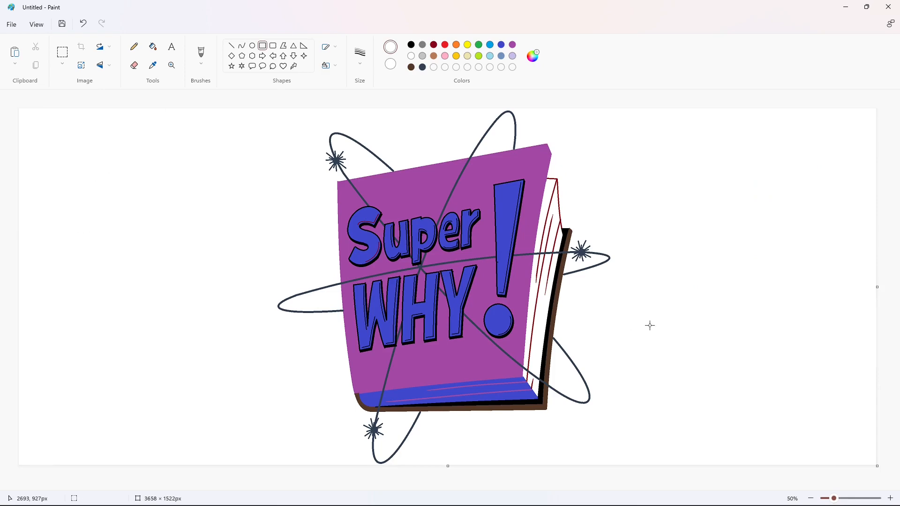
Mix two custom colours from turquoise: a bright blue (#0E5CD9) and a darker blue
left_click(533, 56)
left_click(394, 156)
left_click(482, 170)
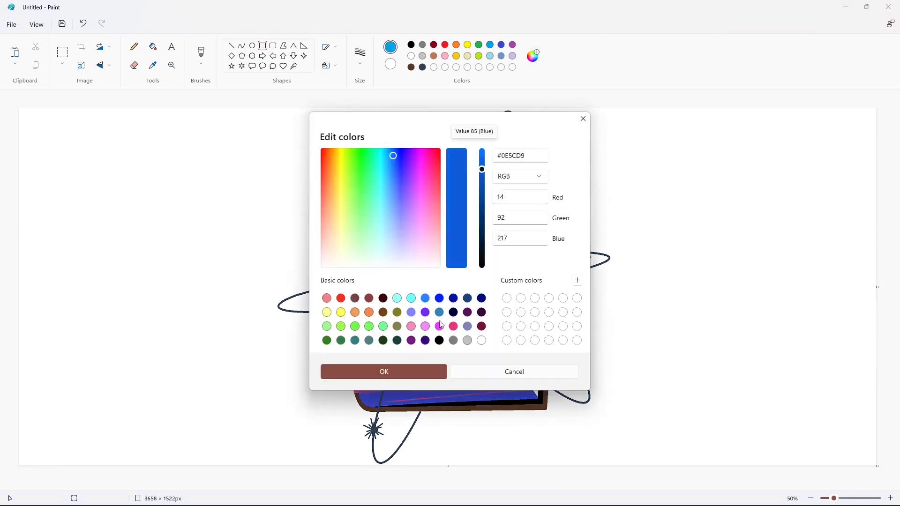
left_click_drag(481, 171, 482, 212)
left_click(434, 369)
left_click(478, 45)
left_click(479, 55)
left_click(532, 56)
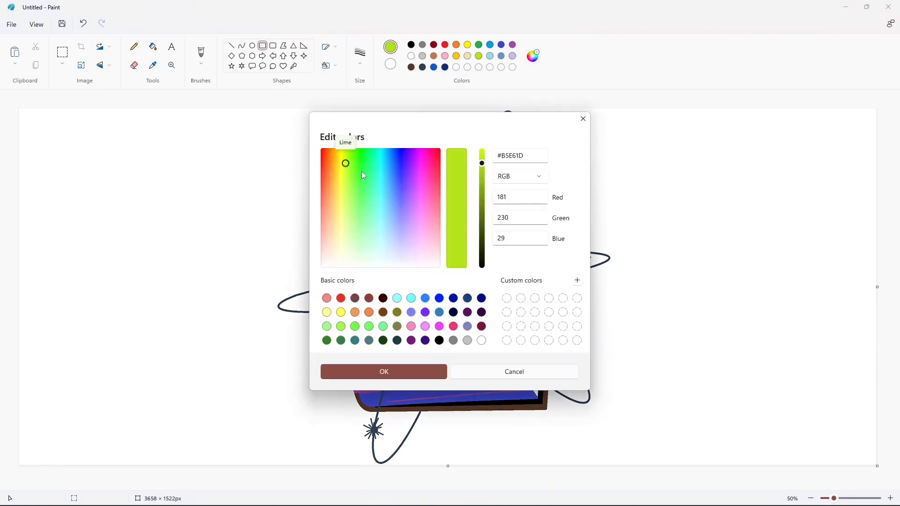
left_click_drag(361, 171, 362, 189)
left_click(583, 118)
Mix two custom colours from green: a medium green and a dark green
left_click(479, 44)
left_click(533, 56)
left_click(422, 370)
left_click(532, 56)
left_click_drag(482, 187, 482, 231)
left_click(422, 370)
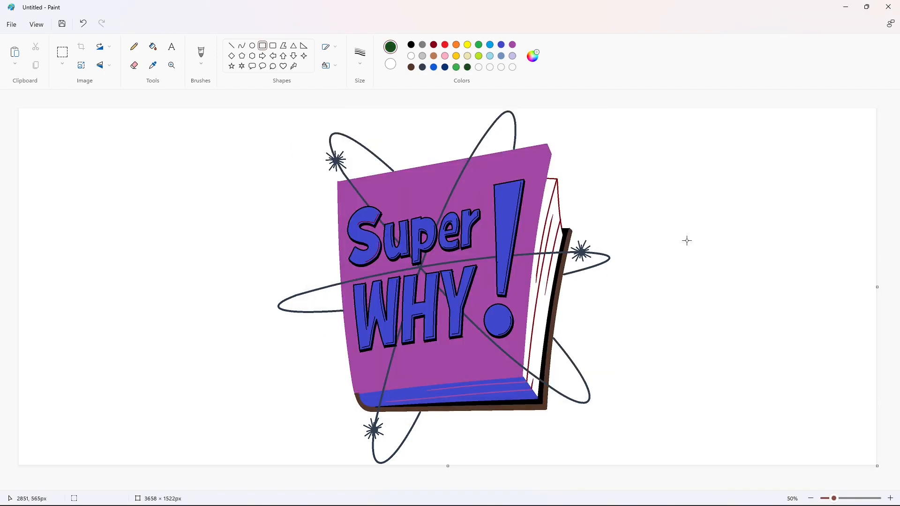
Fill the large purple areas of the book's front cover with the custom bright blue
left_click(152, 47)
left_click(434, 67)
left_click(483, 186)
left_click(428, 187)
left_click(389, 256)
left_click(445, 352)
left_click(486, 293)
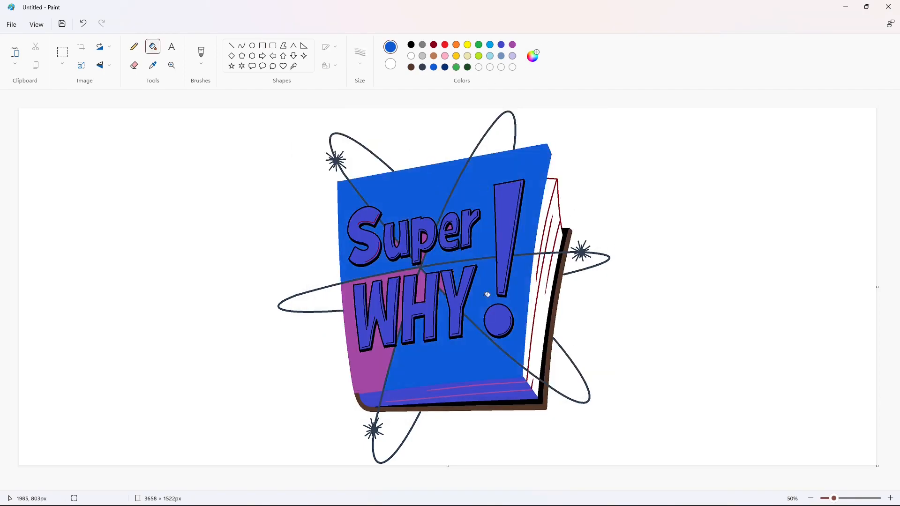
left_click(424, 288)
Fill the small remaining purple gaps inside and between the letters with bright blue
left_click(890, 498)
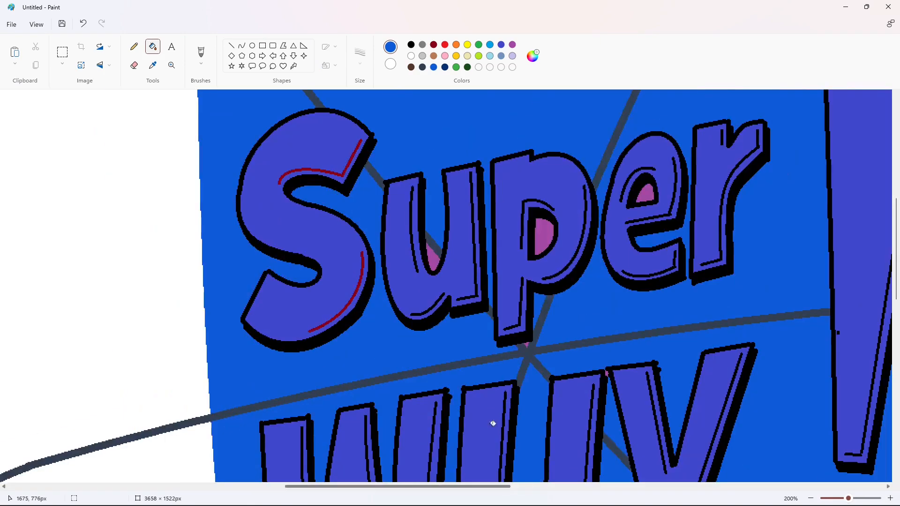
left_click(434, 261)
left_click(543, 237)
left_click(644, 194)
scroll(609, 249, "down", 3)
left_click(609, 176)
Recolour the brown outer edge of the book's back cover with the custom dark blue
scroll(706, 317, "down", 4)
left_click(811, 498)
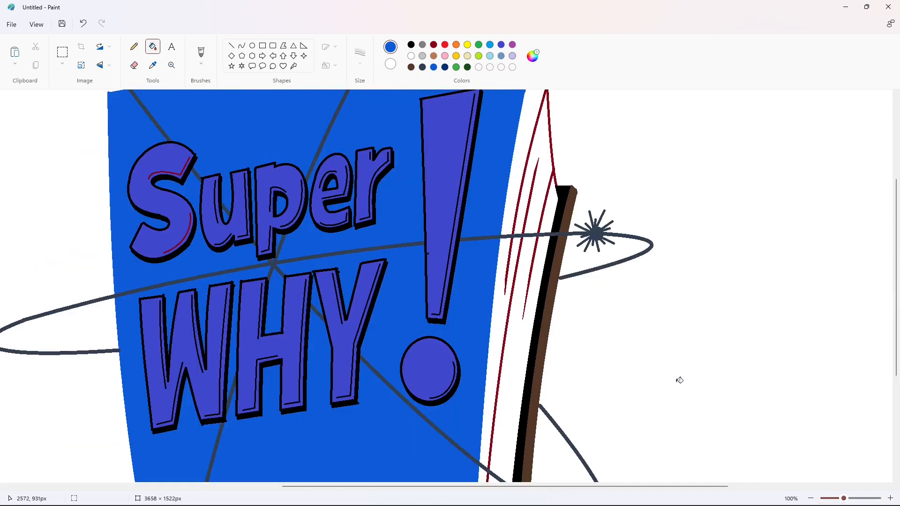
left_click_drag(433, 486, 382, 486)
scroll(417, 328, "down", 3)
left_click(445, 67)
left_click(641, 268)
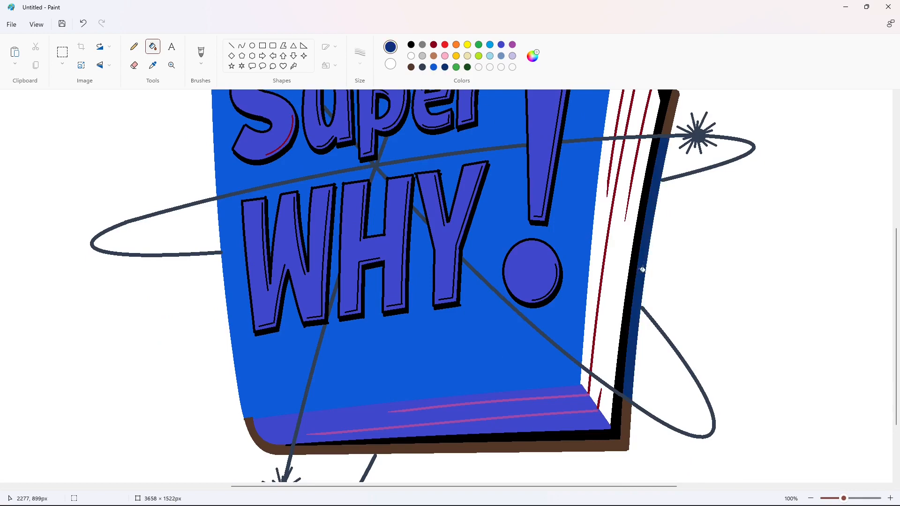
left_click(512, 443)
left_click(276, 449)
scroll(438, 418, "up", 2)
left_click(670, 206)
Recolour the black inner band of the back cover with the custom bright blue
left_click(433, 67)
left_click(662, 207)
scroll(663, 207, "down", 2)
left_click(636, 263)
left_click(614, 433)
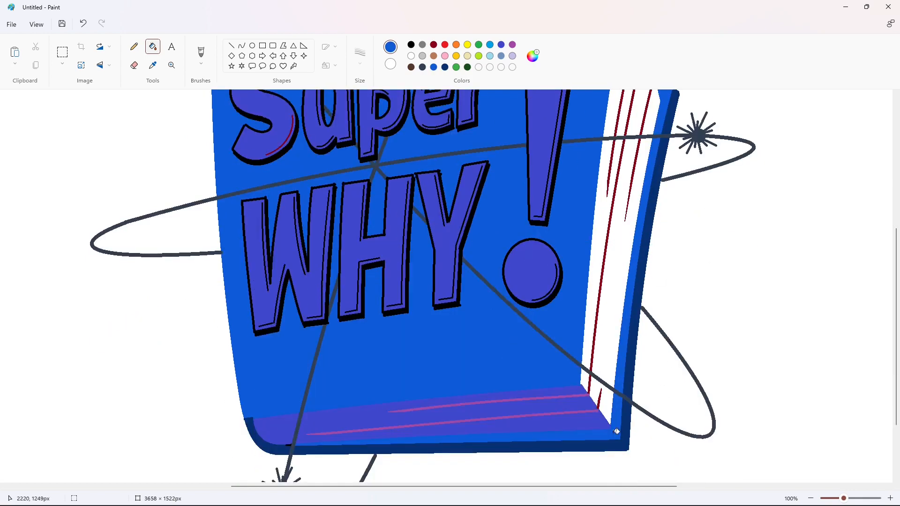
Recolour the dark red page lines along the book's side with light grey
scroll(569, 355, "up", 4)
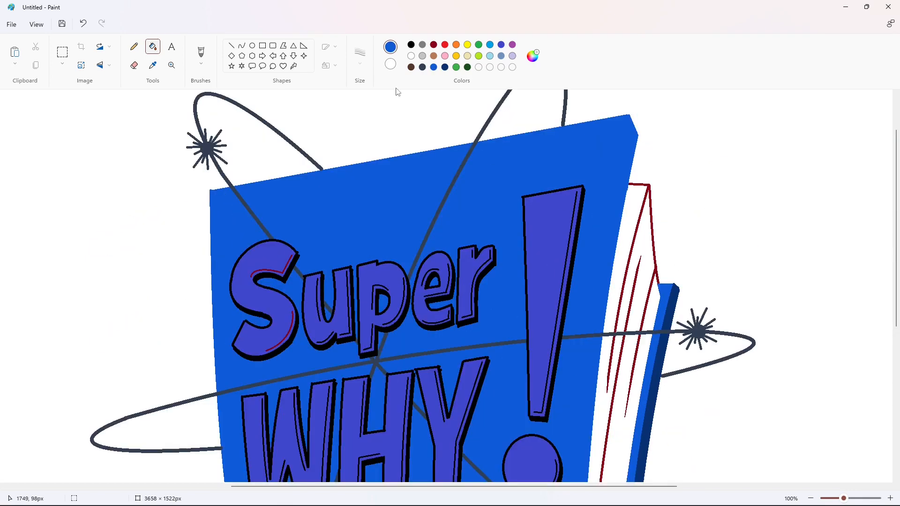
scroll(699, 331, "down", 2)
scroll(699, 332, "up", 1)
left_click(655, 159)
left_click(632, 199)
left_click(637, 254)
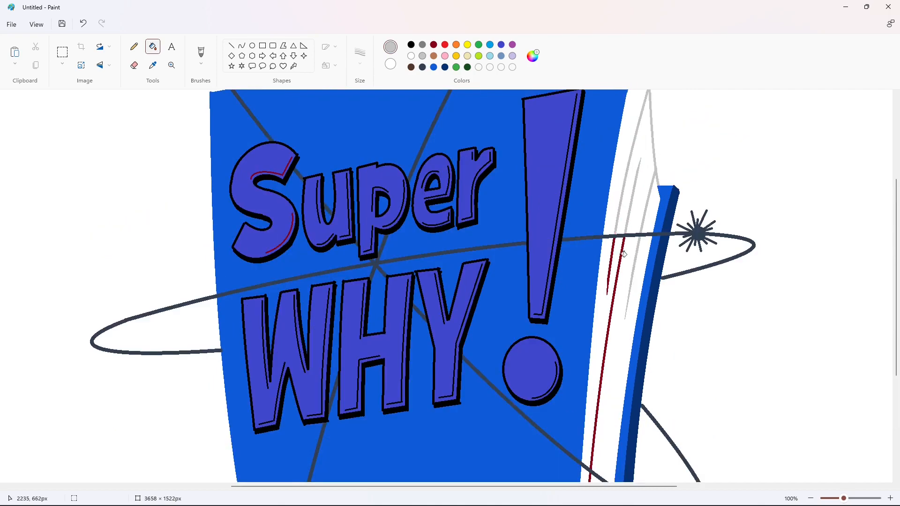
left_click(621, 254)
left_click(612, 255)
Recolour the two purple lines on the book's bottom page edge with dark grey
scroll(605, 270, "down", 2)
left_click(422, 45)
left_click(583, 298)
left_click(594, 312)
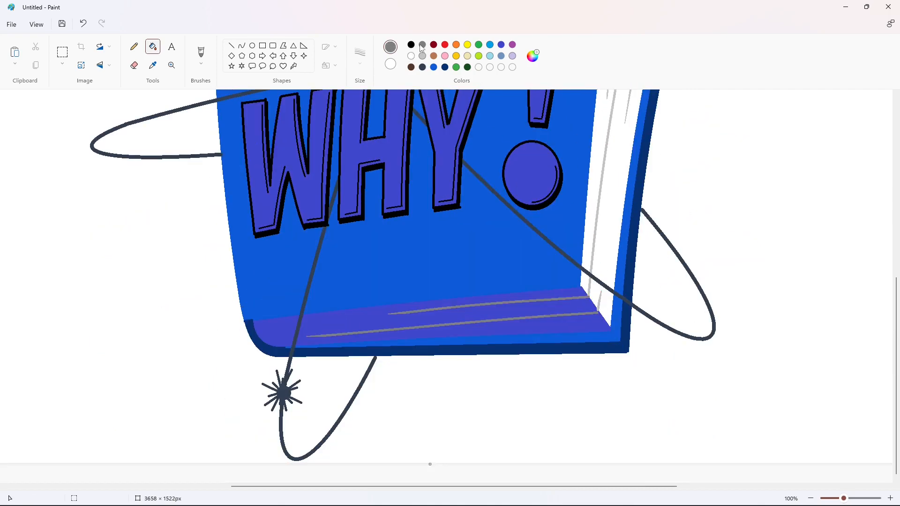
Mix a custom grey and fill both parts of the book's bottom page edge with it
left_click(532, 56)
left_click(482, 202)
left_click(384, 372)
left_click(462, 319)
left_click(284, 328)
Mix a lighter grey and refill both parts of the book's bottom page edge with it
left_click(532, 56)
left_click(482, 193)
left_click(384, 372)
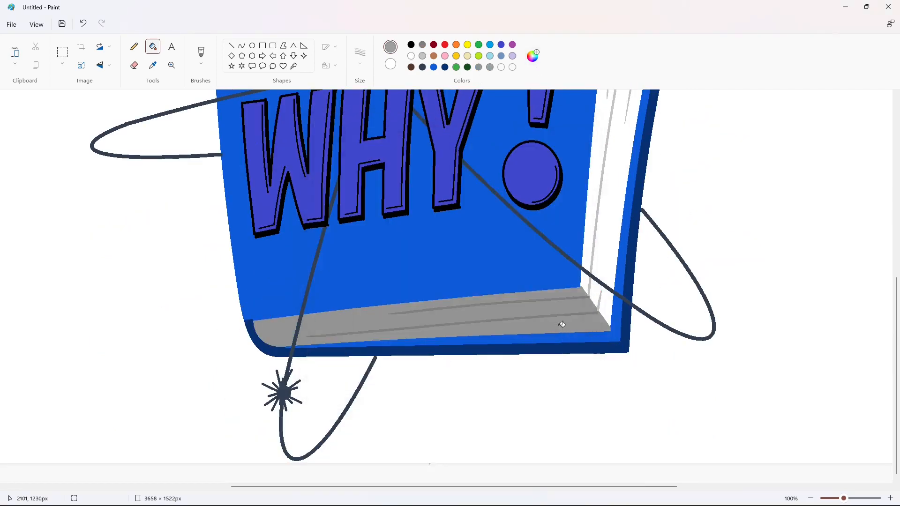
left_click(562, 324)
left_click(284, 324)
scroll(828, 438, "down", 2)
Mix #BABABA and an even lighter grey, and fill the book's bottom page edge with the lightest one
left_click(532, 56)
left_click(482, 193)
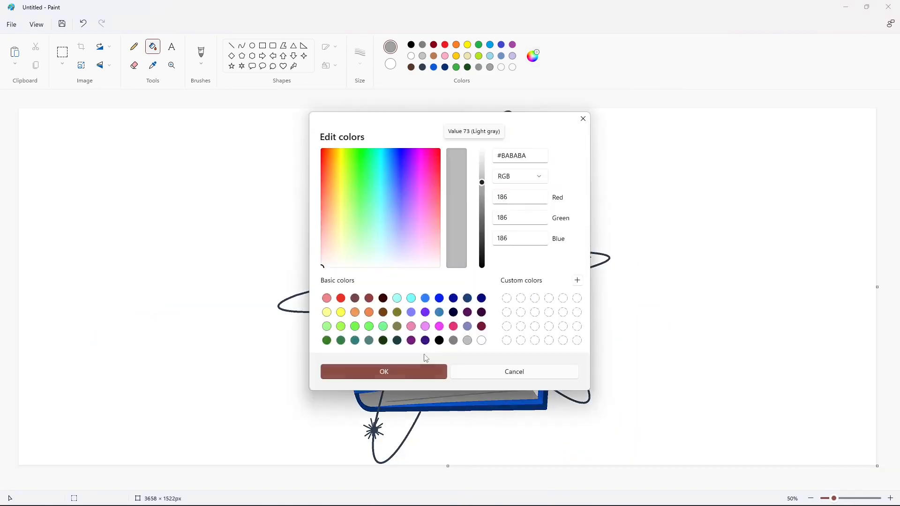
left_click(384, 372)
left_click(532, 56)
left_click(482, 168)
left_click(384, 372)
left_click(393, 396)
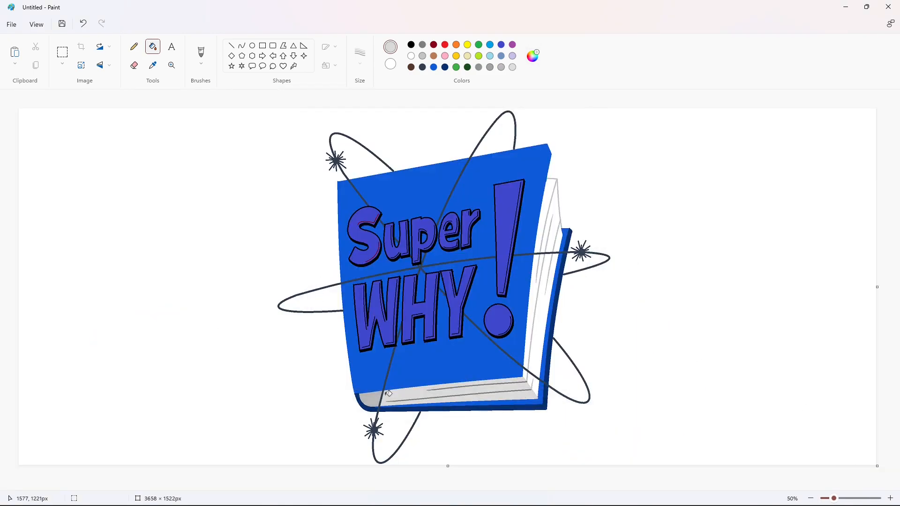
left_click(368, 398)
Fill the purple Super WHY! letters and the exclamation mark with the custom medium green
left_click(456, 67)
left_click(366, 216)
left_click(391, 240)
left_click(417, 235)
left_click(447, 219)
left_click(466, 225)
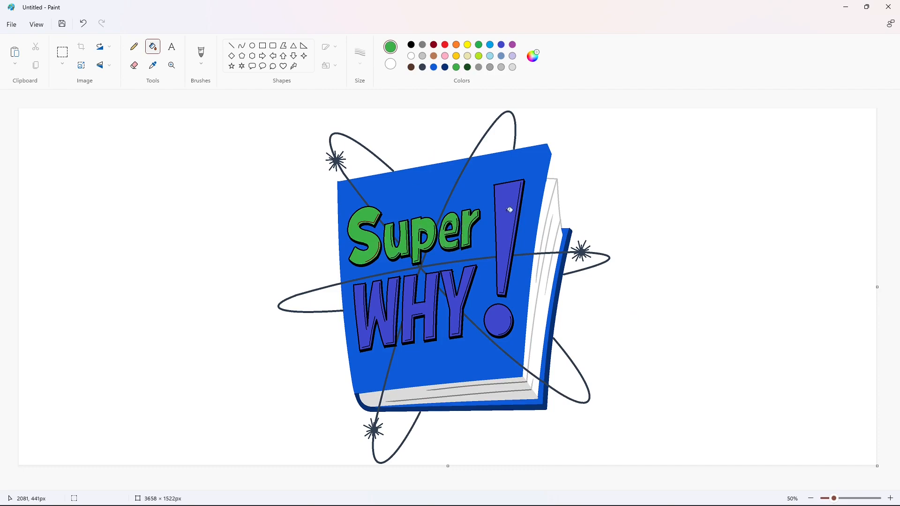
left_click(508, 208)
left_click(499, 321)
Try the custom dark green on the black shadow of the u
left_click(890, 498)
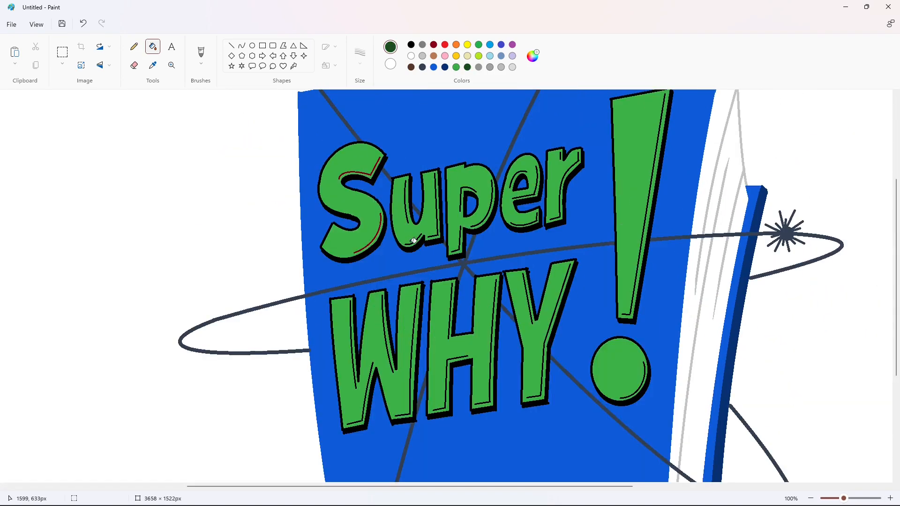
left_click(422, 242)
key("ctrl+z")
mouse_move(622, 487)
left_mouse_down()
mouse_move(835, 486)
mouse_move(611, 487)
left_mouse_up()
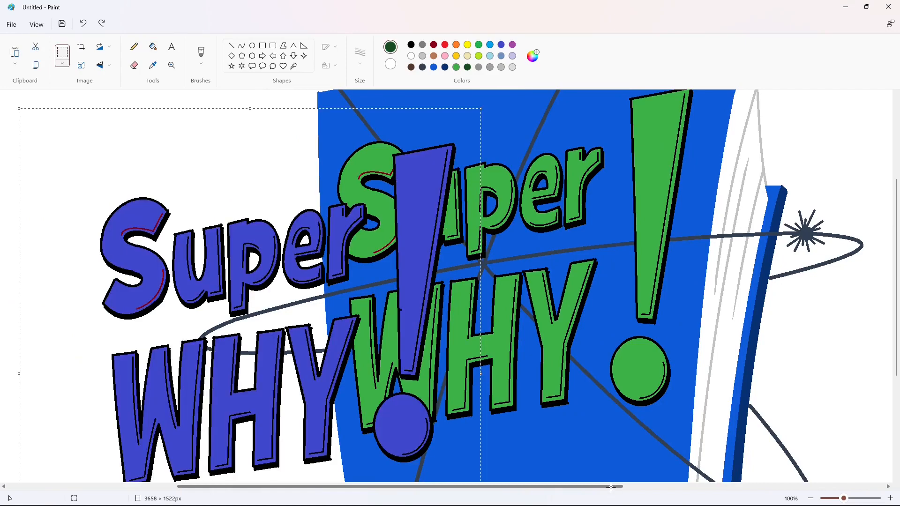
Fill the black outlines and shadows of the letters in "Super" with white
left_click(152, 46)
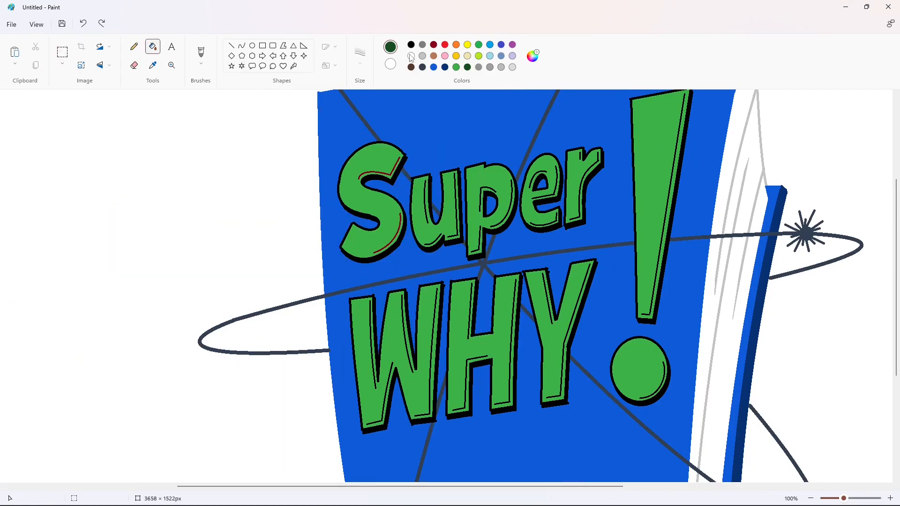
left_click(411, 56)
left_click(403, 161)
left_click(460, 184)
left_click(515, 205)
left_click(560, 214)
left_click(583, 207)
left_click(545, 187)
Fill the black outlines and shadows of "WHY" and of the exclamation mark with its dot white
left_click(413, 335)
left_click(476, 330)
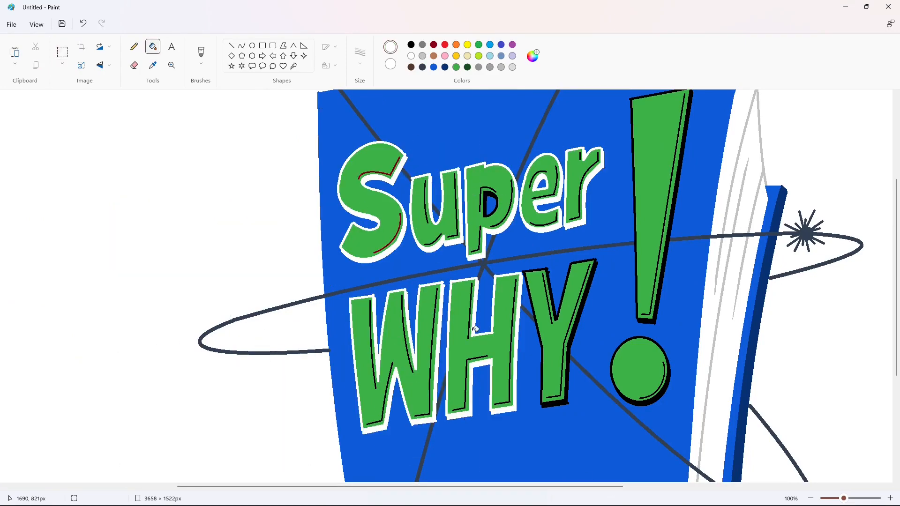
left_click(539, 315)
left_click(663, 277)
left_click(669, 359)
Try to draw black straight and curved contour lines along the upper and lower parts of the S
left_click(411, 45)
left_click(242, 45)
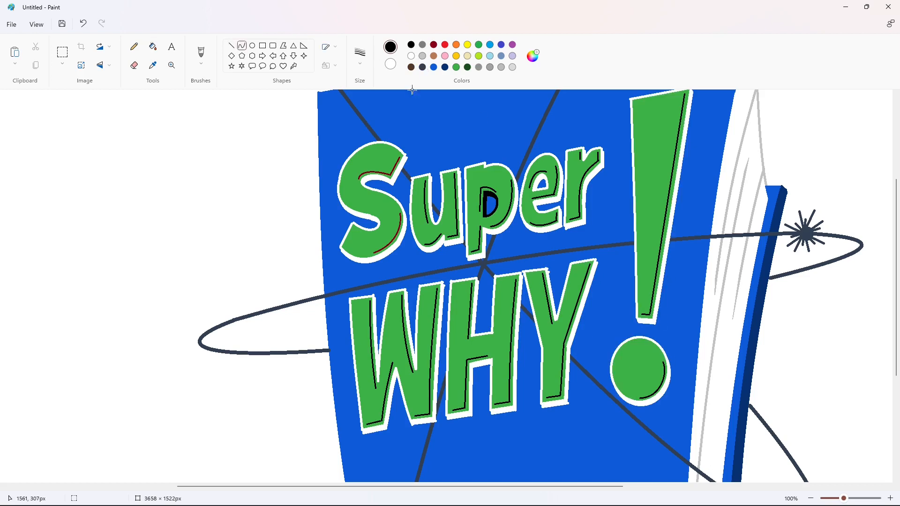
left_click_drag(398, 174, 371, 179)
left_click(434, 178)
key("ctrl+z")
left_click(231, 45)
key("ctrl+z")
left_click(359, 57)
left_click(360, 147)
left_click(242, 46)
left_click(369, 264)
mouse_move(341, 251)
left_mouse_down()
mouse_move(405, 214)
mouse_move(345, 254)
mouse_move(367, 279)
left_mouse_up()
left_click(413, 254)
key("ctrl+z")
left_click(411, 243)
left_click(381, 253)
key("ctrl+z")
key("ctrl+z")
key("ctrl+z")
Paste the copied purple lettering onto the cover, slightly offset so that a white rim of the letters underneath shows
left_click(834, 498)
key("ctrl+v")
key("ctrl+z")
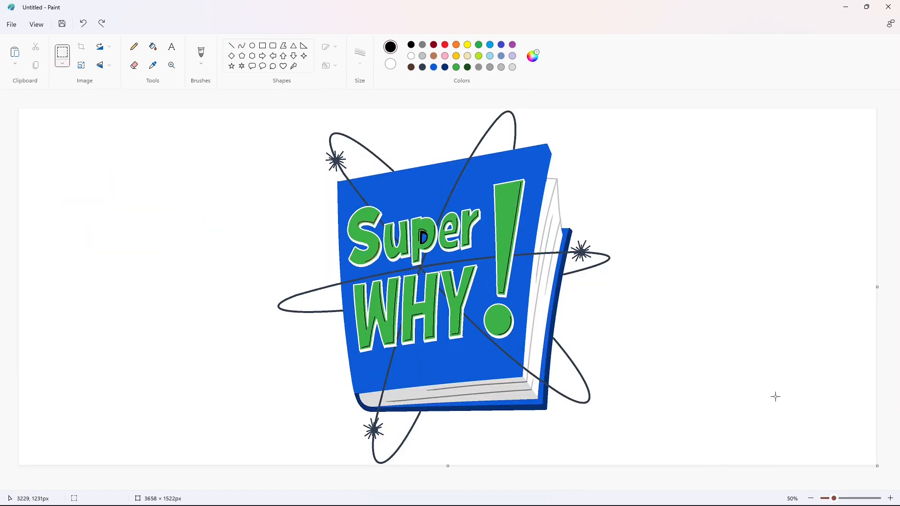
key("ctrl+v")
left_click_drag(134, 251, 422, 277)
left_click(729, 330)
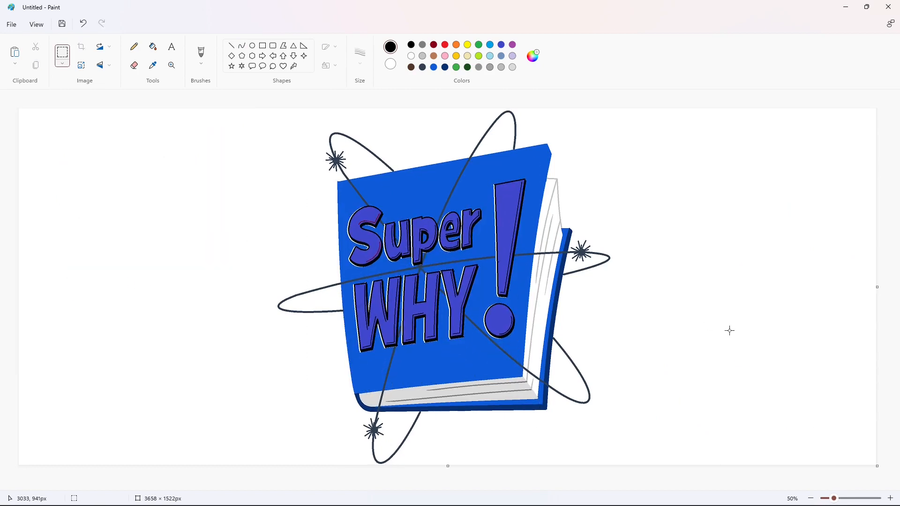
Fill the pasted letters of "Super WHY" with the custom medium green
left_click(152, 47)
left_click(456, 66)
left_click(368, 237)
left_click(392, 246)
left_click(419, 234)
left_click(446, 234)
left_click(467, 230)
left_click(430, 304)
left_click(389, 304)
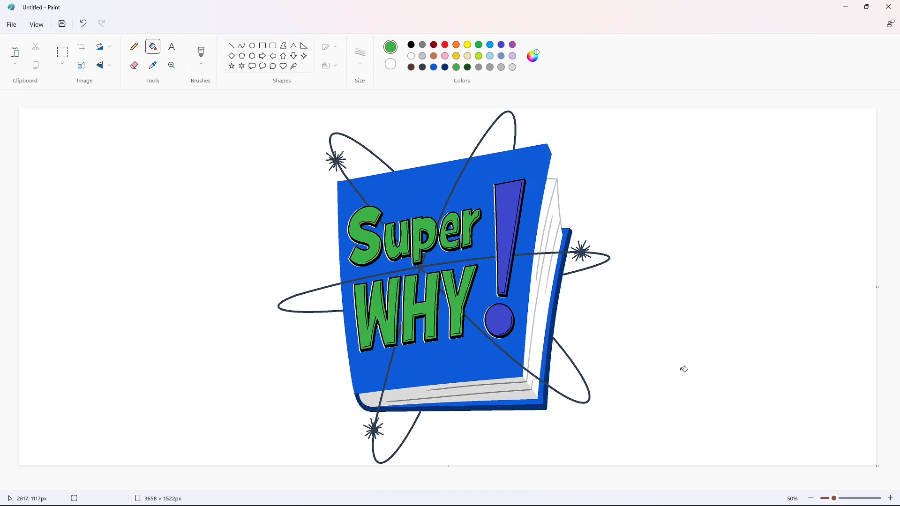
Mix a bright green (#50ED5F) and a light green (#B1FFA8) from the custom medium green
scroll(683, 369, "up", 1)
left_click(412, 55)
left_click(363, 129)
double_click(459, 69)
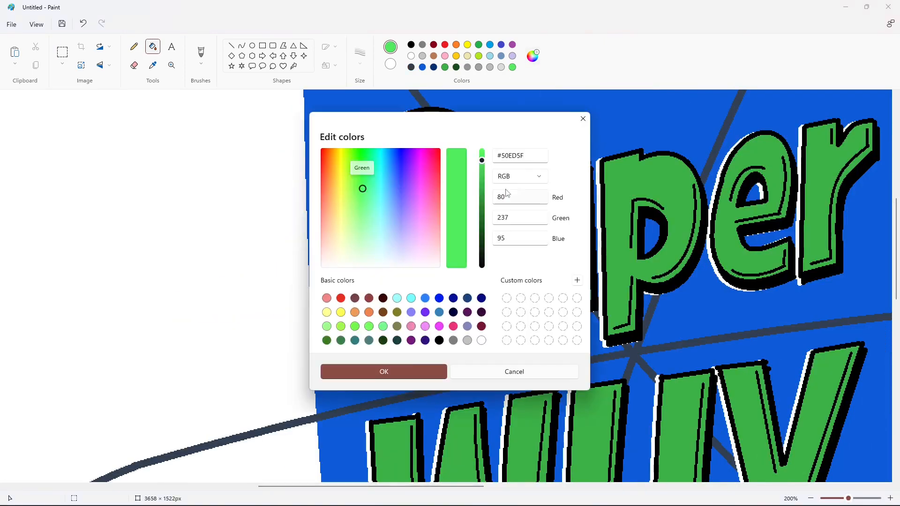
left_click_drag(482, 161, 481, 148)
left_click(358, 227)
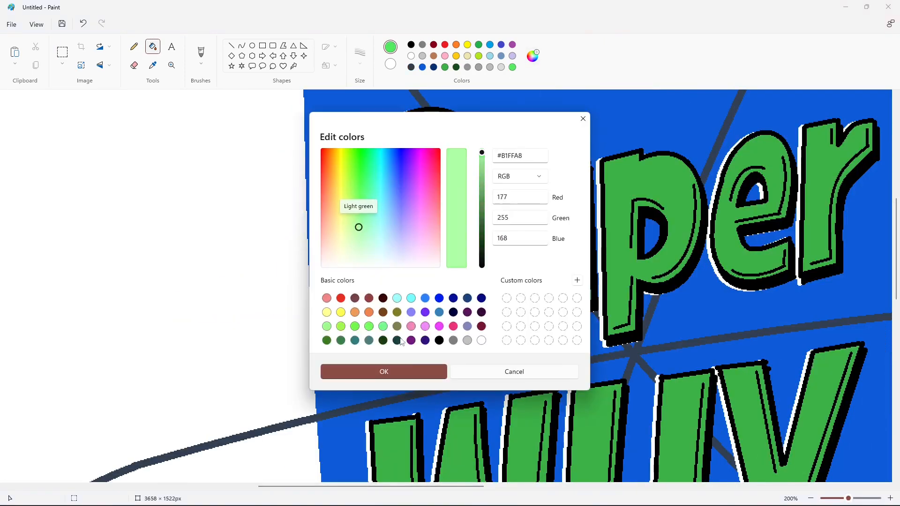
left_click(383, 371)
Recolour the inner contour lines of the S and the u with the light green
left_click(453, 174)
left_click(472, 257)
left_click(522, 224)
left_click(558, 291)
key("ctrl+z")
left_click(557, 292)
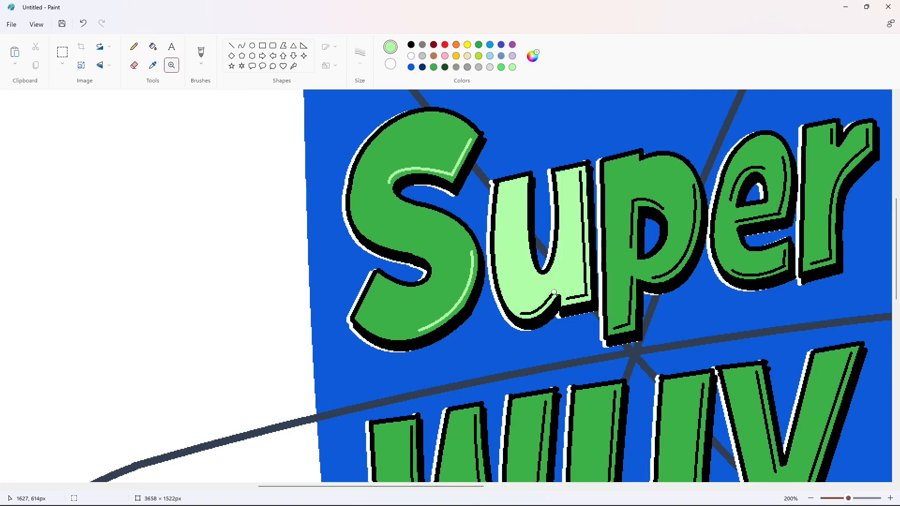
key("ctrl+z")
left_click(556, 292)
key("ctrl+z")
left_click(553, 293)
left_click(585, 256)
Recolour the inner contour lines of the p, e and r with the light green
left_click(633, 228)
left_click(632, 290)
left_click(685, 256)
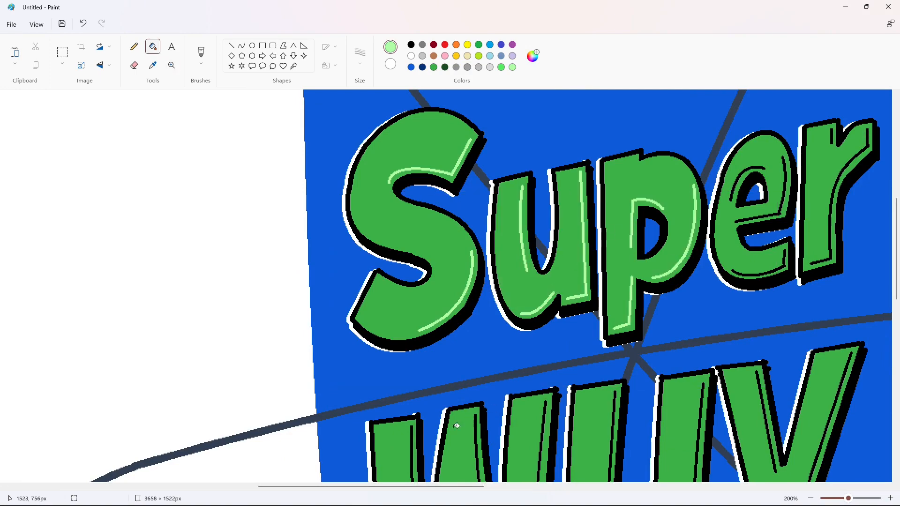
left_click_drag(457, 486, 527, 486)
left_click(470, 170)
left_click(503, 210)
left_click(507, 256)
left_click(553, 244)
left_click(554, 133)
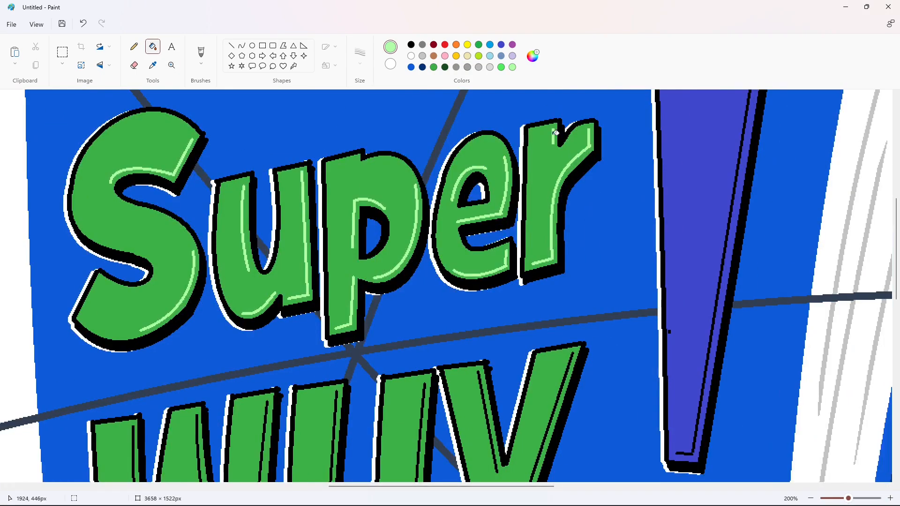
Recolour the inner contour lines of the exclamation mark's bar and dot with the light green
left_click(501, 45)
left_click(731, 277)
key("ctrl+z")
scroll(736, 281, "up", 3)
left_click(746, 297)
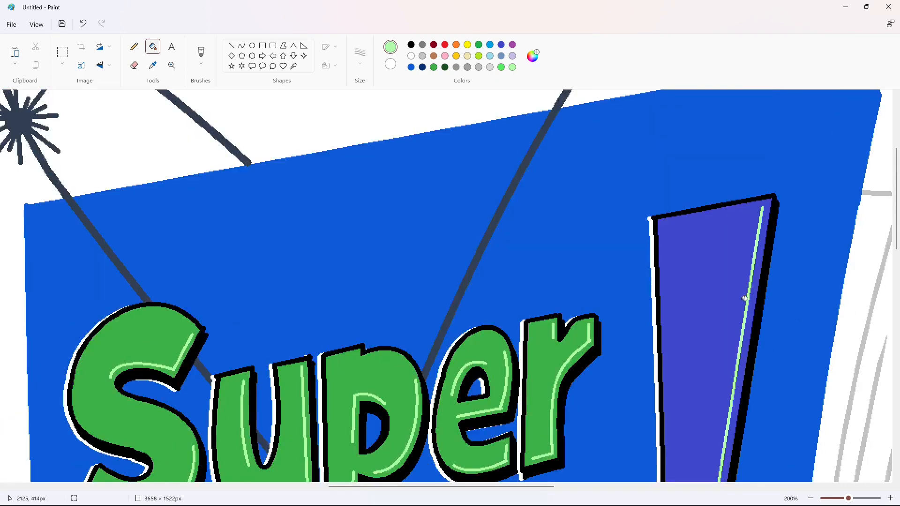
scroll(733, 314, "down", 6)
left_click(722, 364)
Recolour the inner contour lines of the Y and the H with the light green
left_click(541, 261)
left_click(496, 275)
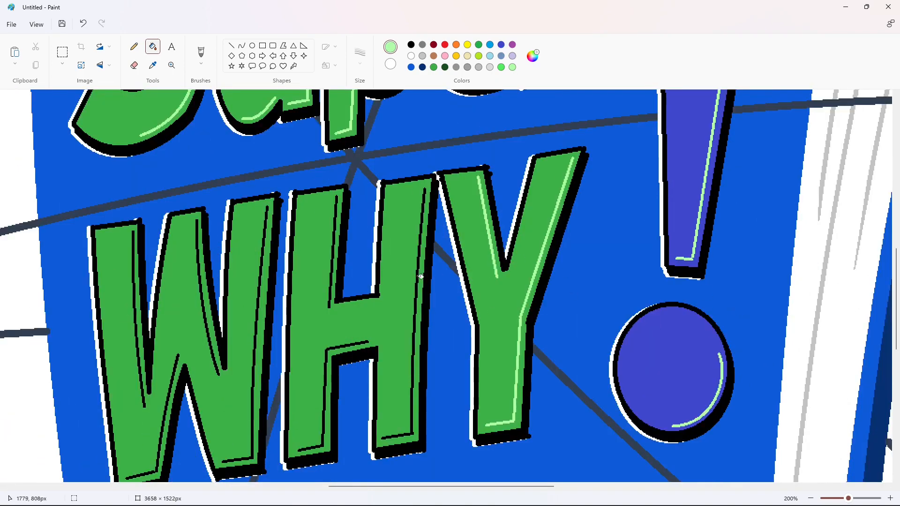
left_click(422, 277)
key("ctrl+z")
left_click(422, 277)
key("ctrl+z")
left_click(422, 277)
left_click(329, 353)
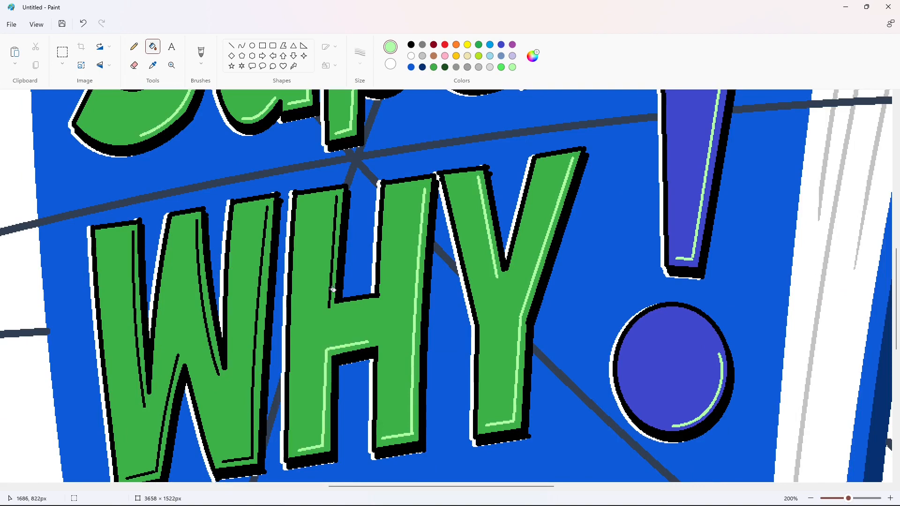
left_click(333, 290)
Recolour the inner contour lines of the W with the light green
left_click(266, 311)
left_click(209, 330)
left_click(181, 357)
left_click(140, 344)
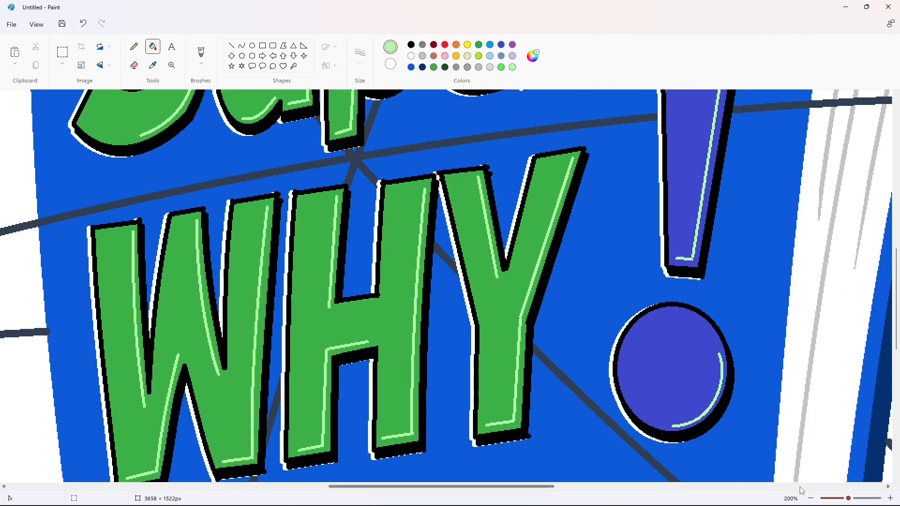
Mix a very dark green (#103014) from the custom dark green
scroll(474, 430, "down", 3)
scroll(386, 468, "down", 2)
scroll(385, 469, "left", 1)
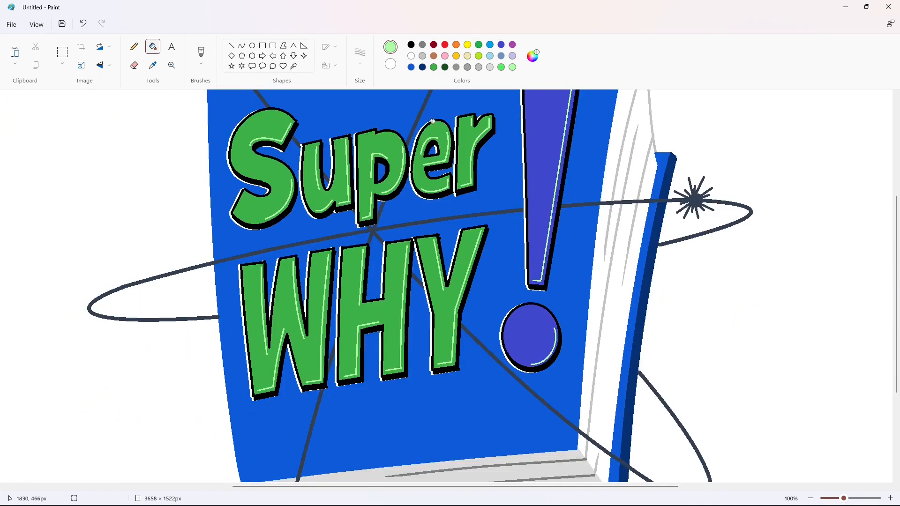
left_click(294, 202)
key("ctrl+z")
double_click(445, 67)
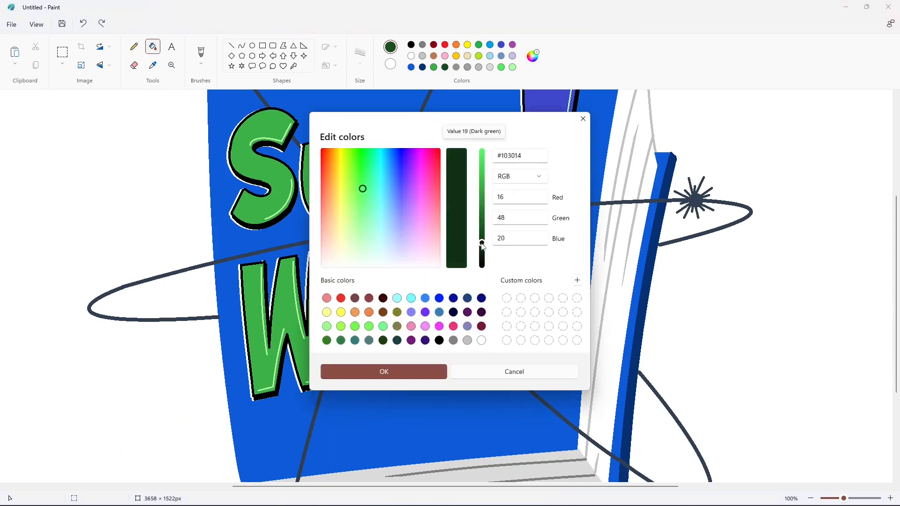
left_click(384, 372)
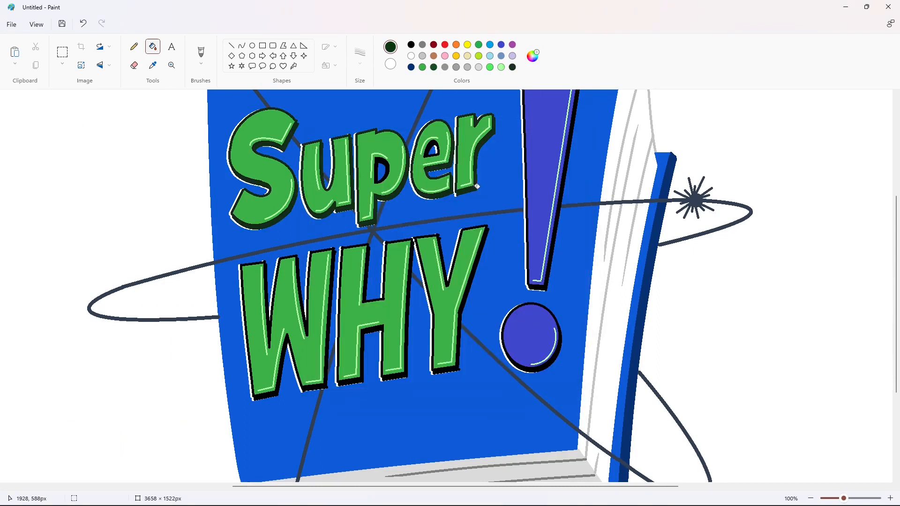
Fill the black outlines of the exclamation mark and lettering, including the insides of the p and e, with the very dark green
left_click(555, 246)
left_click(561, 339)
left_click(468, 295)
left_click(410, 288)
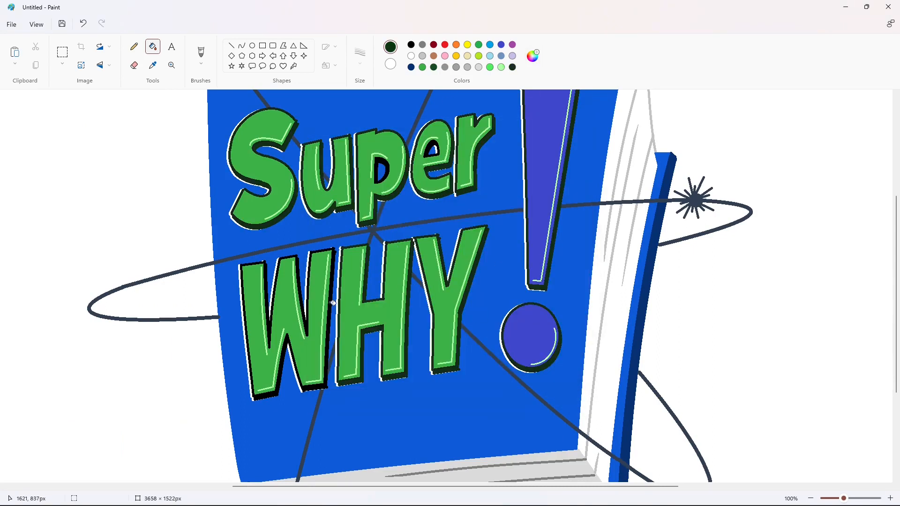
left_click(333, 303)
left_click(386, 163)
left_click(434, 143)
Fill the exclamation mark's bar and dot with the custom medium green
left_click(422, 67)
left_click(535, 139)
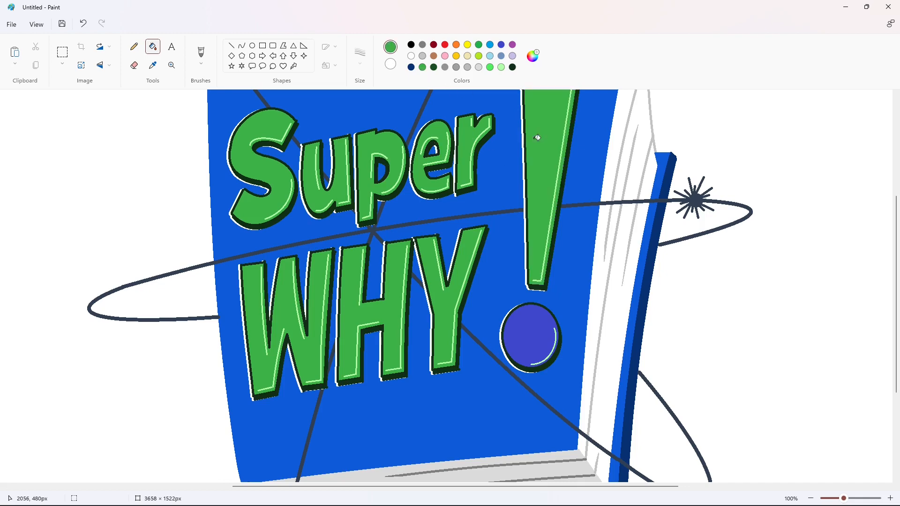
left_click(530, 334)
Mix a brighter green from the custom medium green and refill the lettering and exclamation mark with it
left_click(811, 500)
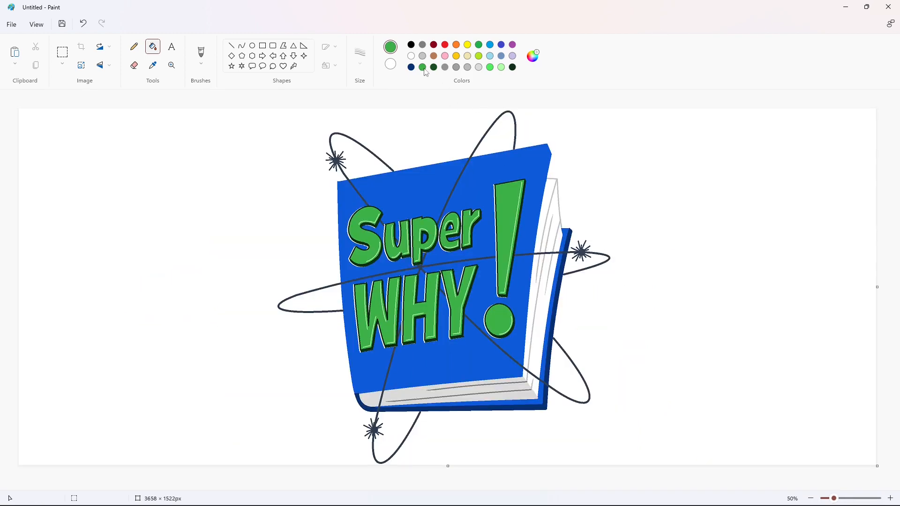
left_click(535, 51)
left_click(380, 248)
left_click(389, 240)
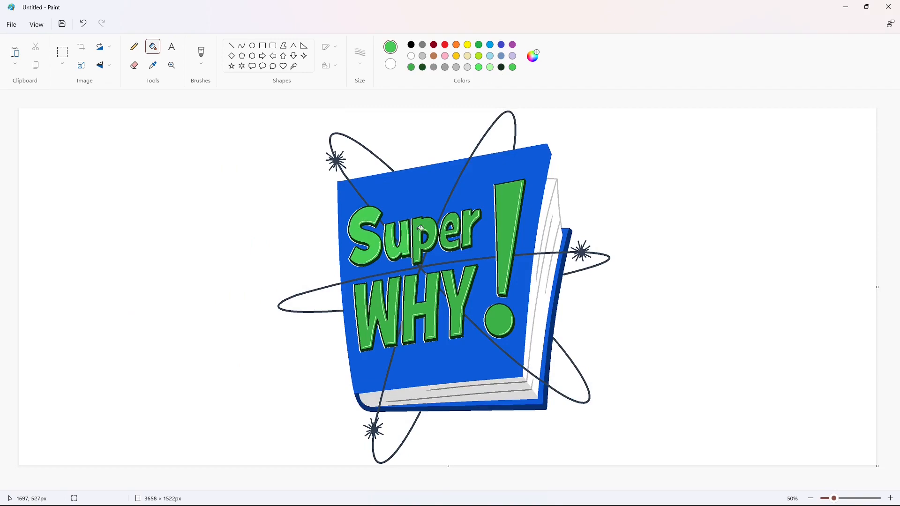
left_click(417, 229)
left_click(446, 235)
left_click(464, 226)
left_click(504, 249)
left_click(497, 320)
left_click(454, 304)
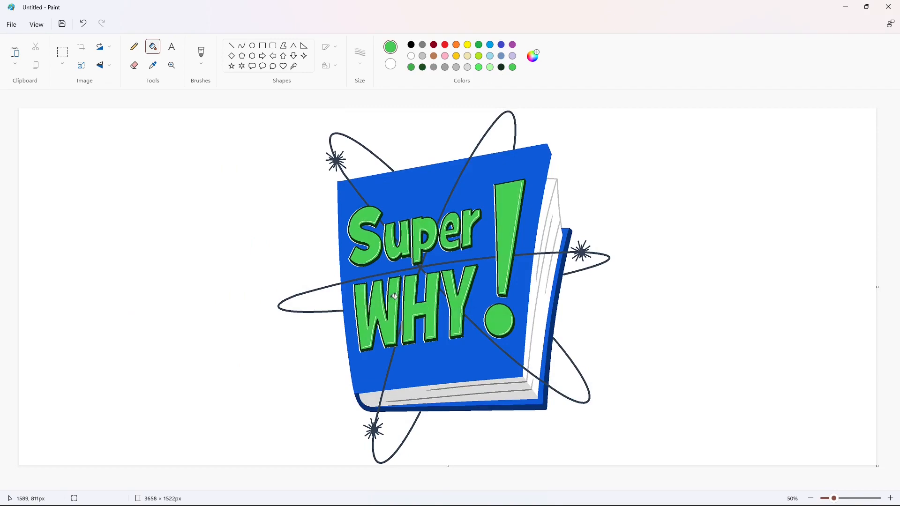
Fill the horizontal band's left loop and the band sections showing between the letters with gold
left_click(456, 56)
left_click(890, 498)
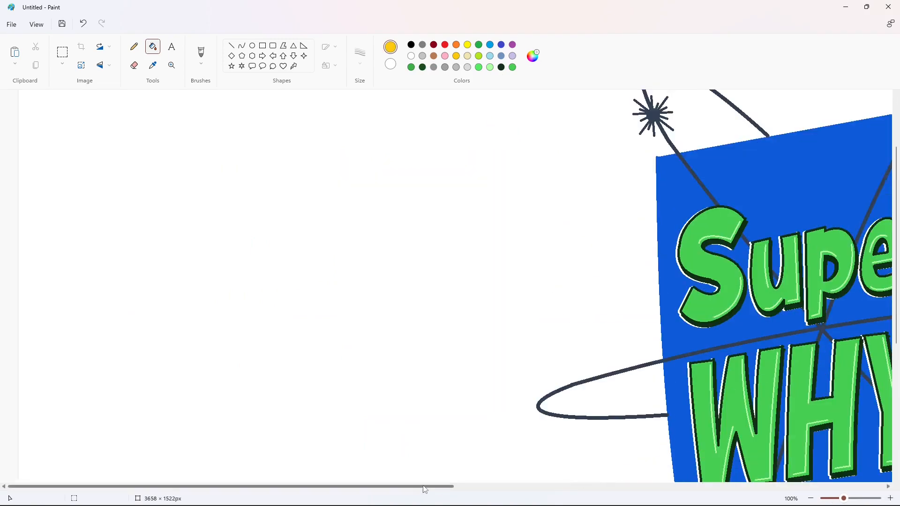
left_click_drag(423, 486, 594, 486)
left_click(478, 328)
left_click(433, 276)
left_click(525, 378)
Fill the upper loops and the right-hand loop, including their starbursts, with gold, leaving the book cover blue
scroll(492, 403, "down", 2)
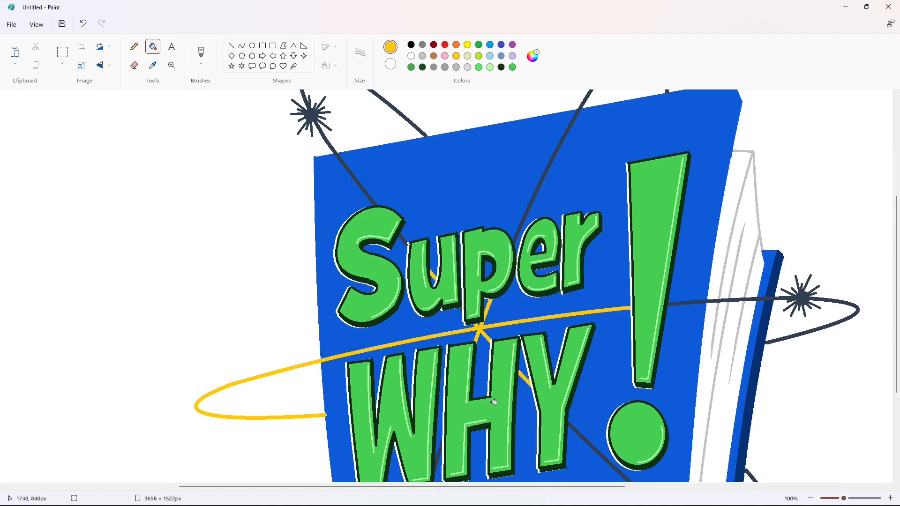
scroll(494, 402, "down", 2)
scroll(585, 394, "up", 4)
left_click(368, 293)
left_click(526, 283)
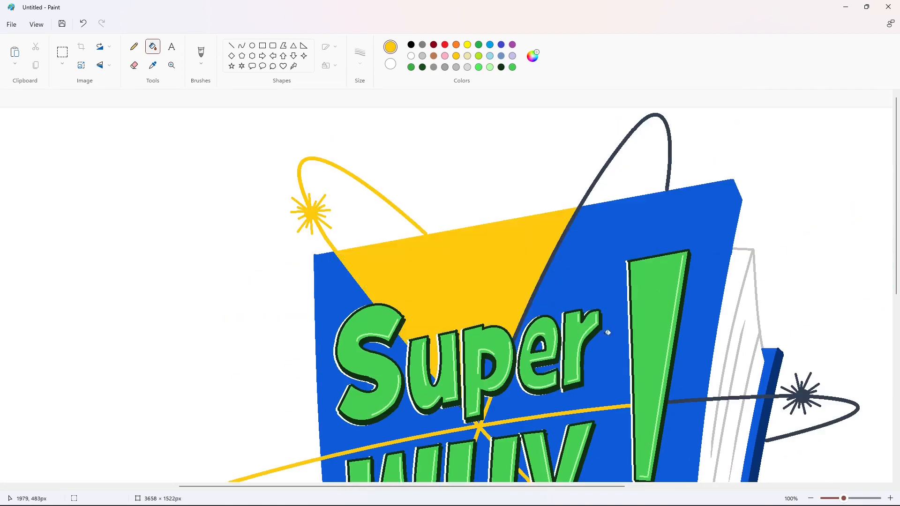
key("ctrl+z")
scroll(675, 302, "down", 2)
left_click(679, 303)
scroll(539, 220, "down", 2)
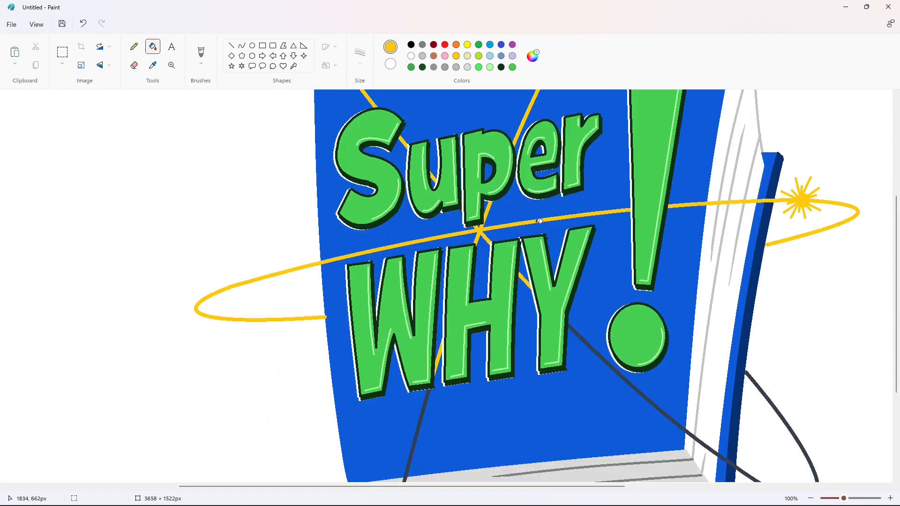
Fill the two lower loops and the lower-left starburst with gold
left_click(231, 46)
scroll(468, 184, "down", 3)
scroll(468, 184, "up", 2)
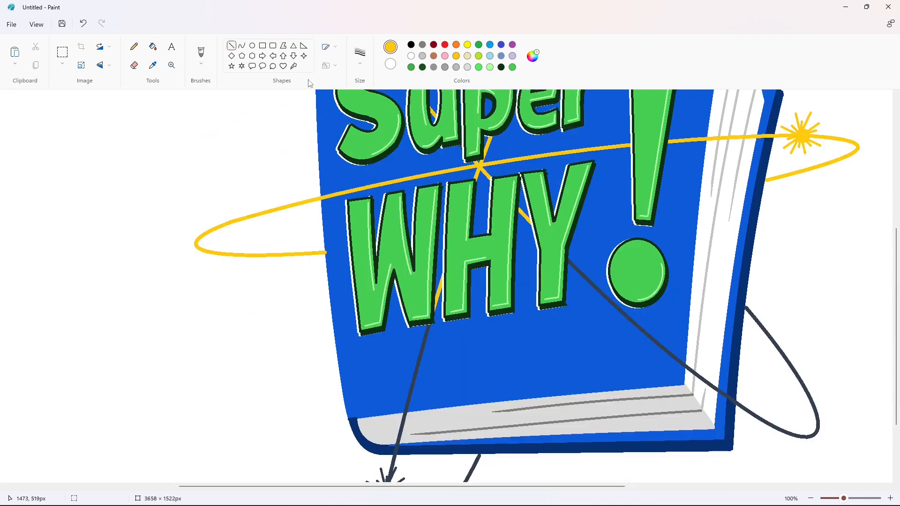
left_click(153, 46)
scroll(629, 281, "down", 2)
left_click(674, 256)
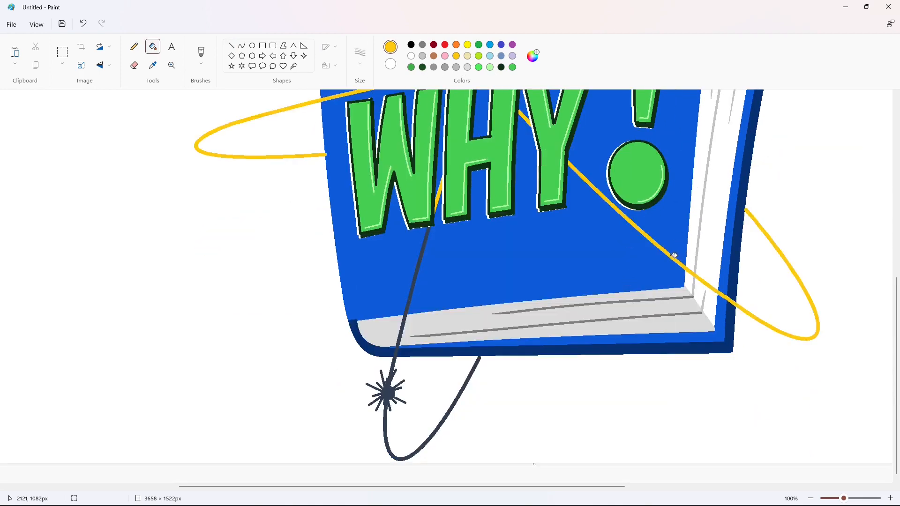
left_click(394, 342)
left_click(815, 501)
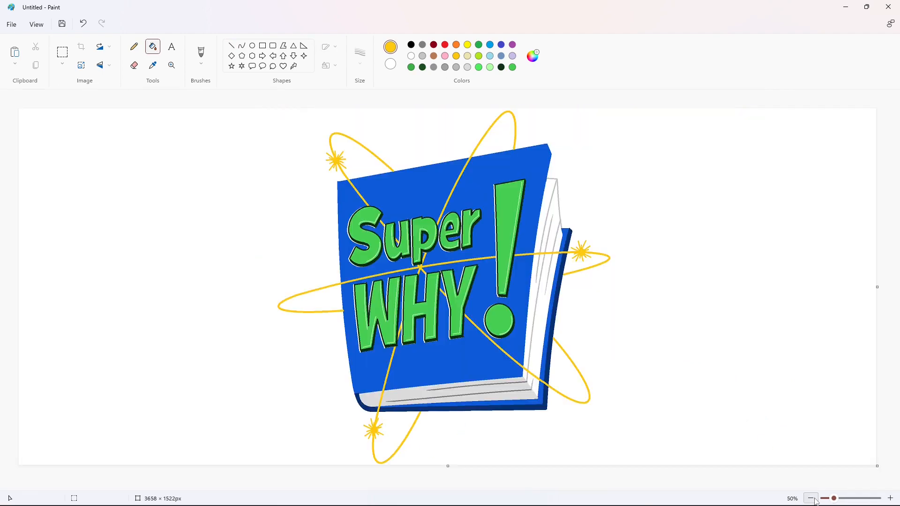